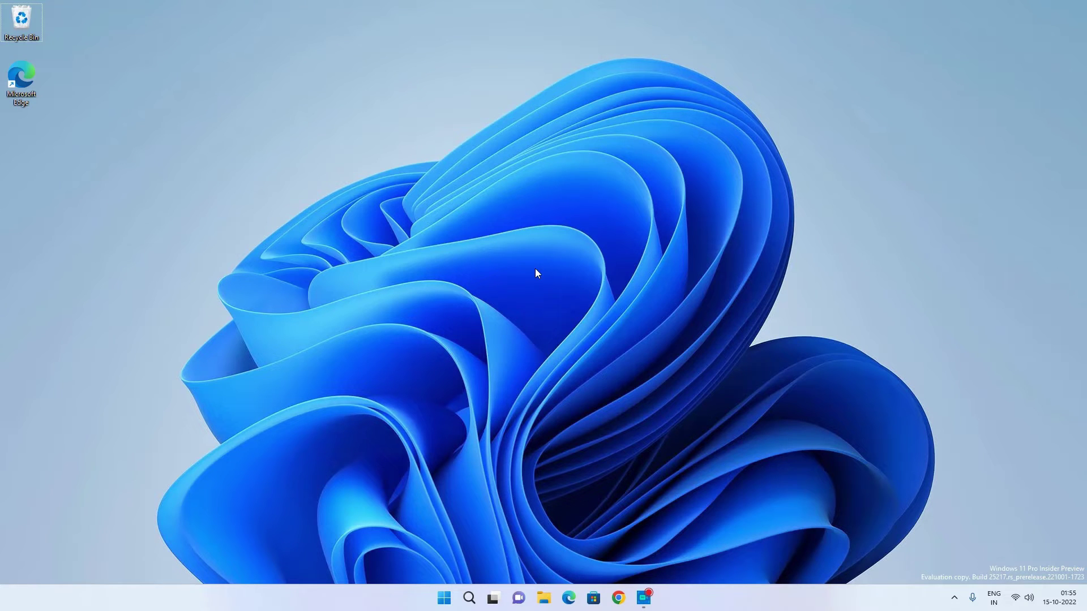
Search Windows for 'game' and launch Xbox Game Bar from the Best match result
left_click(469, 598)
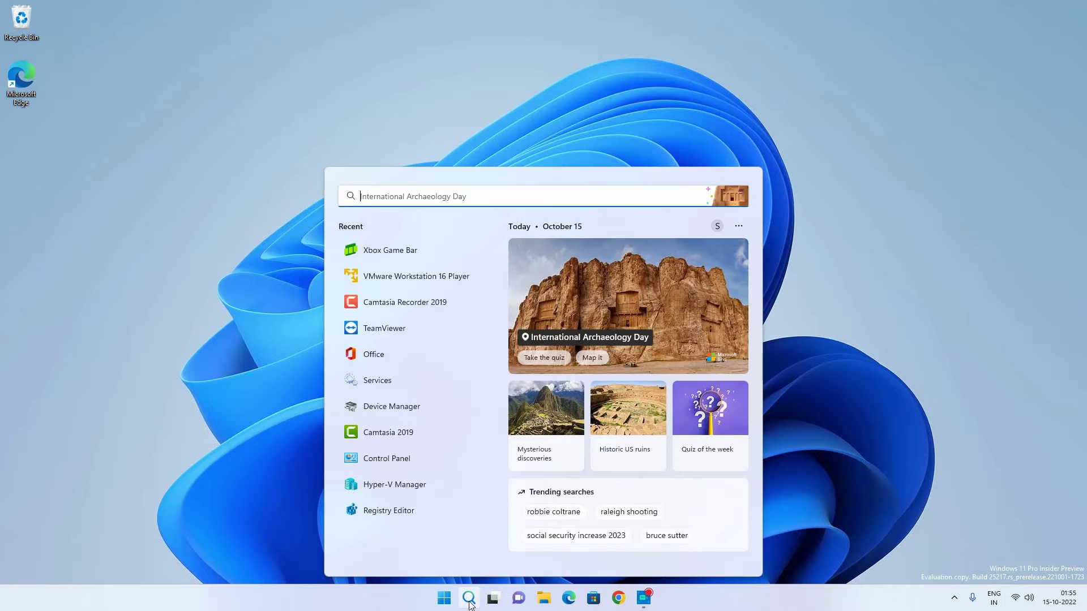
type("game")
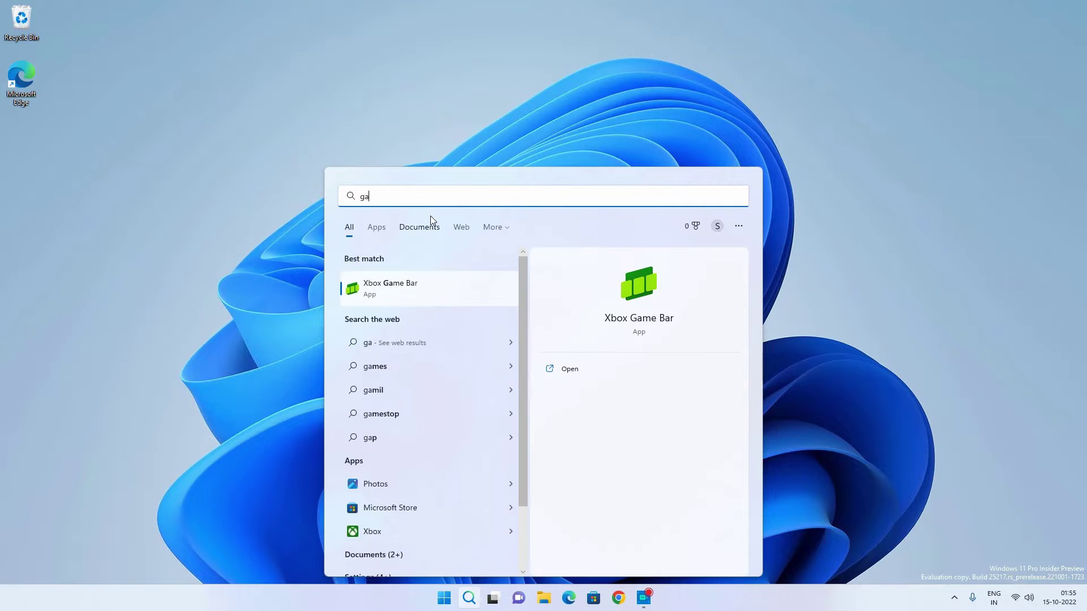
left_click(417, 290)
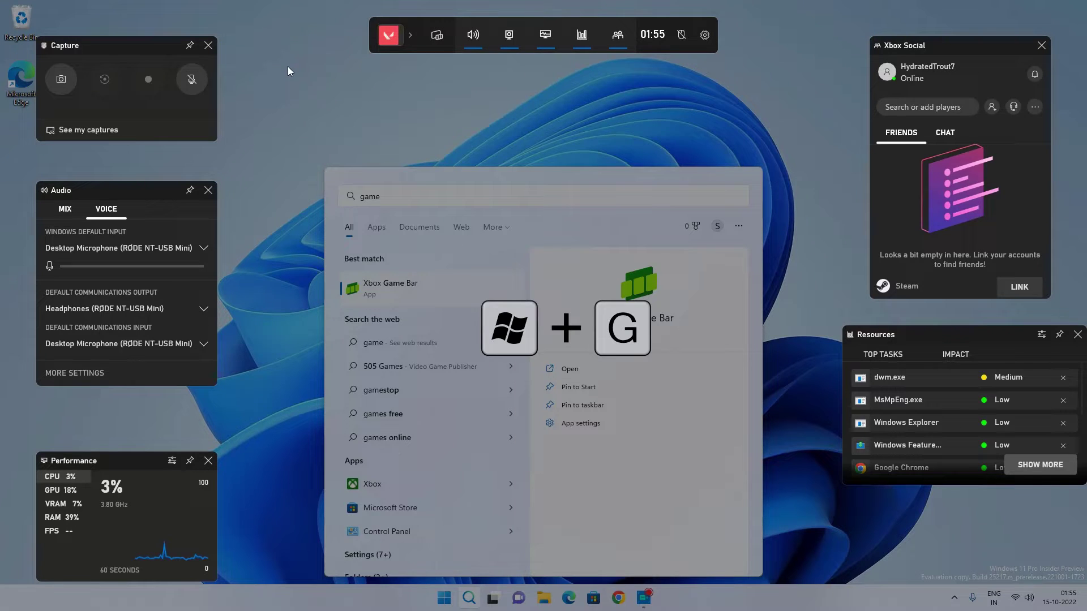
Reopen Game Bar and close the Performance, Resources and Xbox Social widgets, keeping Capture and Audio
key("super+g")
key("super+g")
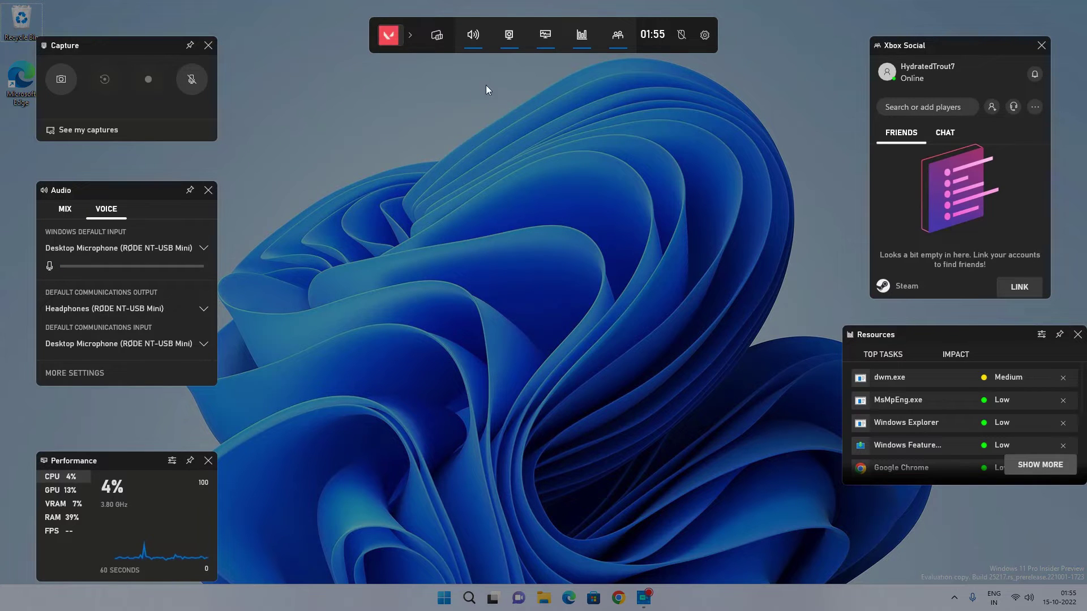
left_click(208, 460)
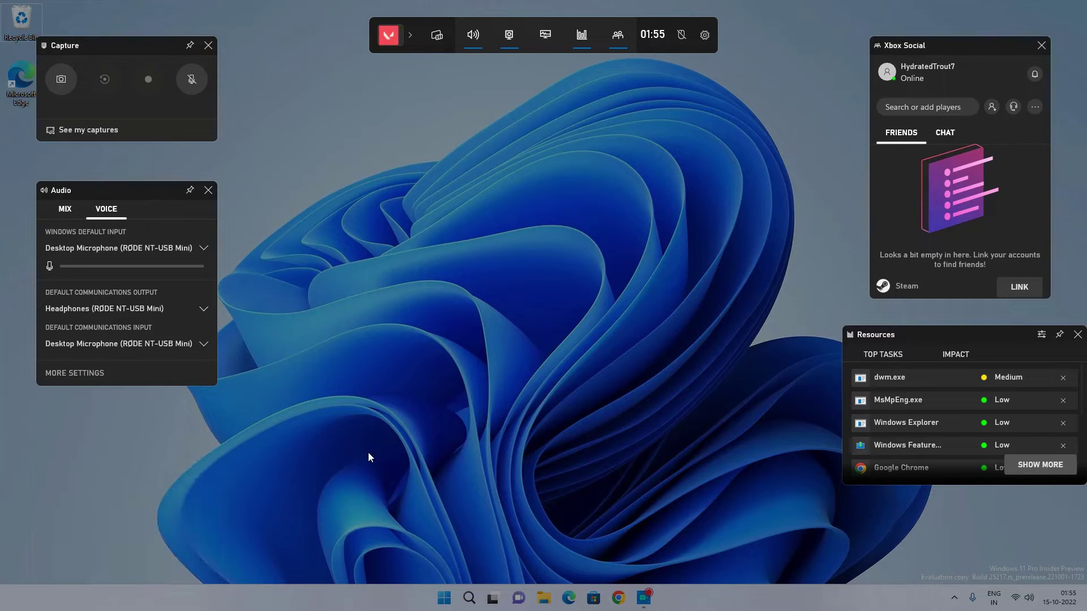
left_click(1078, 335)
left_click(1041, 45)
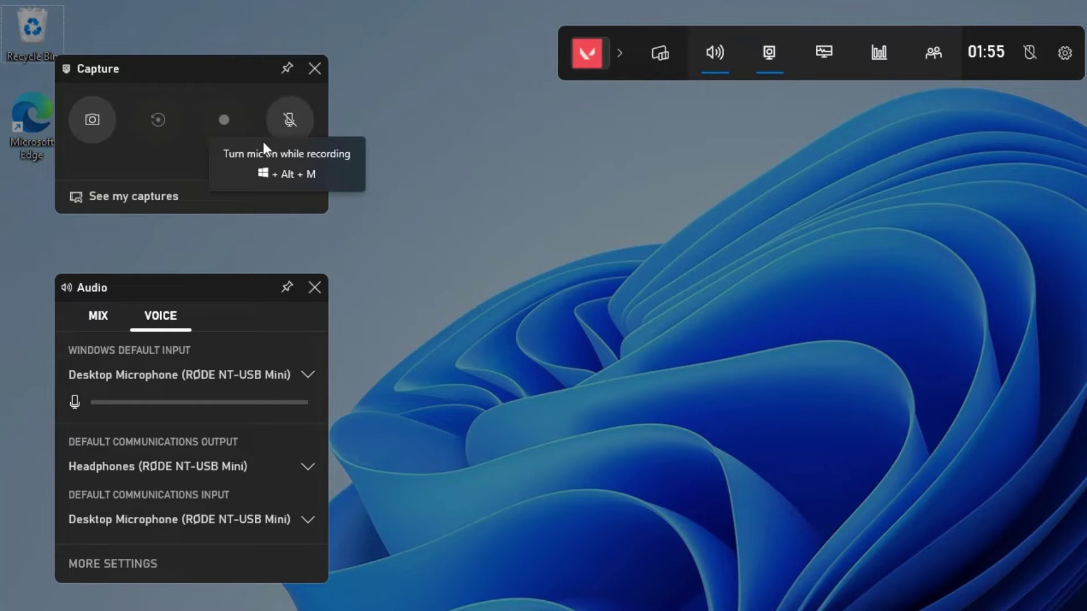
left_click(104, 315)
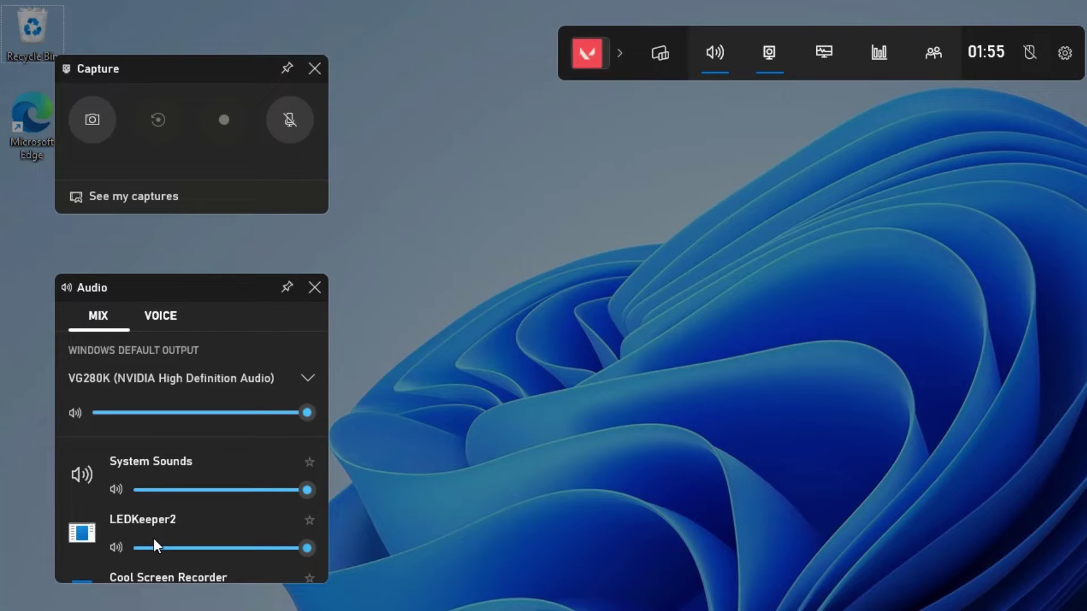
left_click(163, 323)
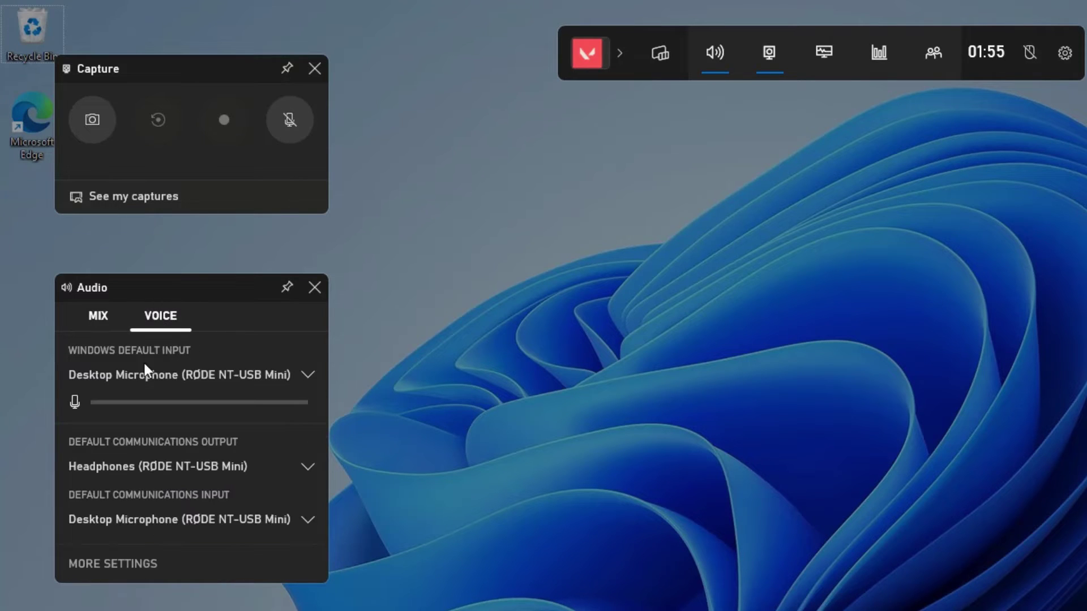
left_click(144, 378)
left_click(144, 378)
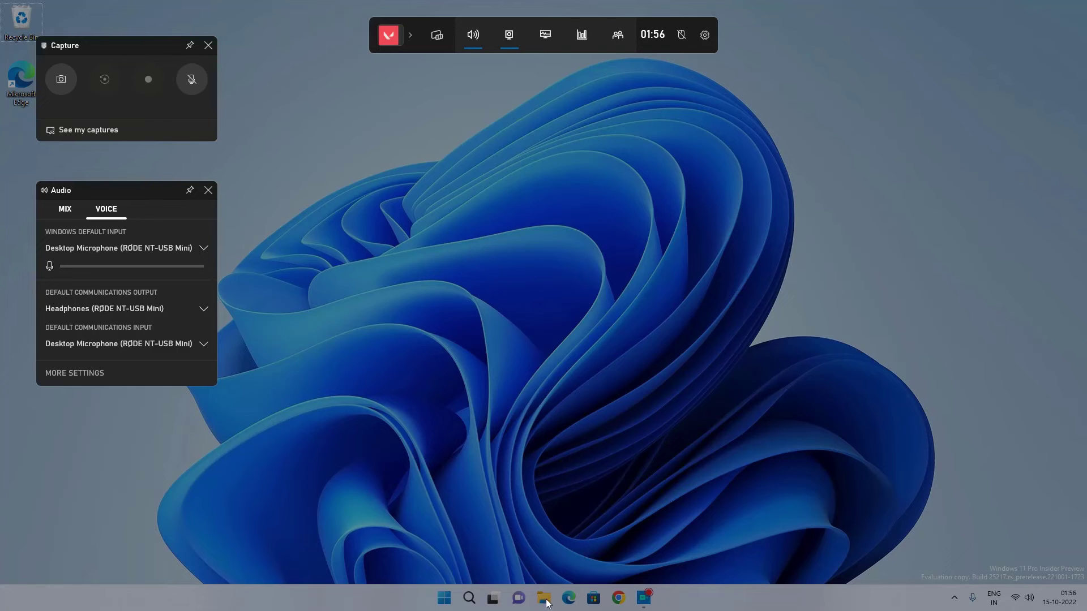
Close Game Bar and load itechfever.com in Chrome, showing the Windows 11 password reset article
left_click(565, 301)
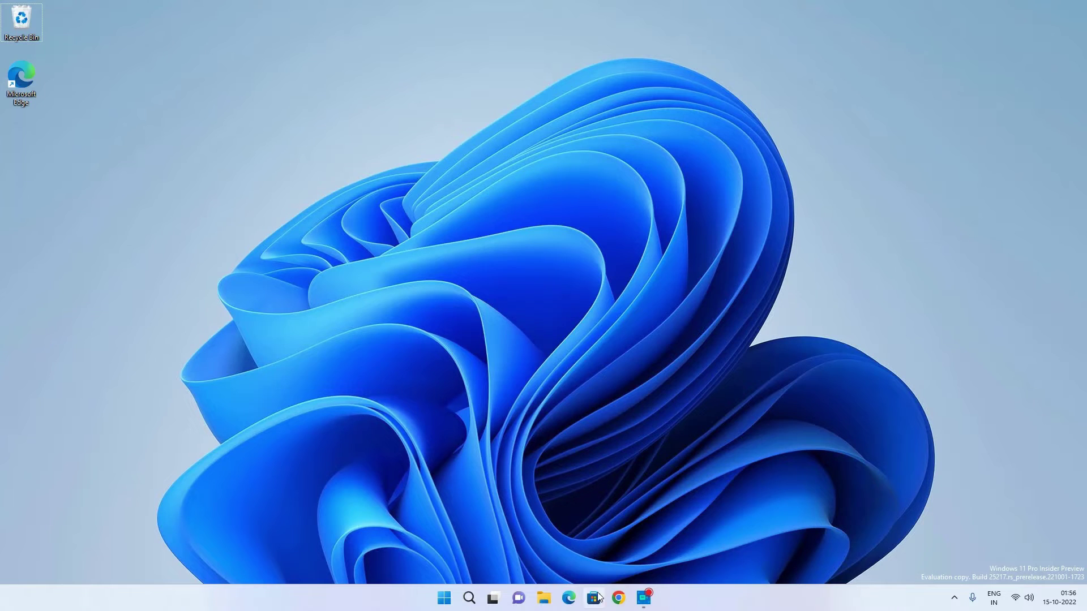
left_click(618, 598)
left_click(351, 35)
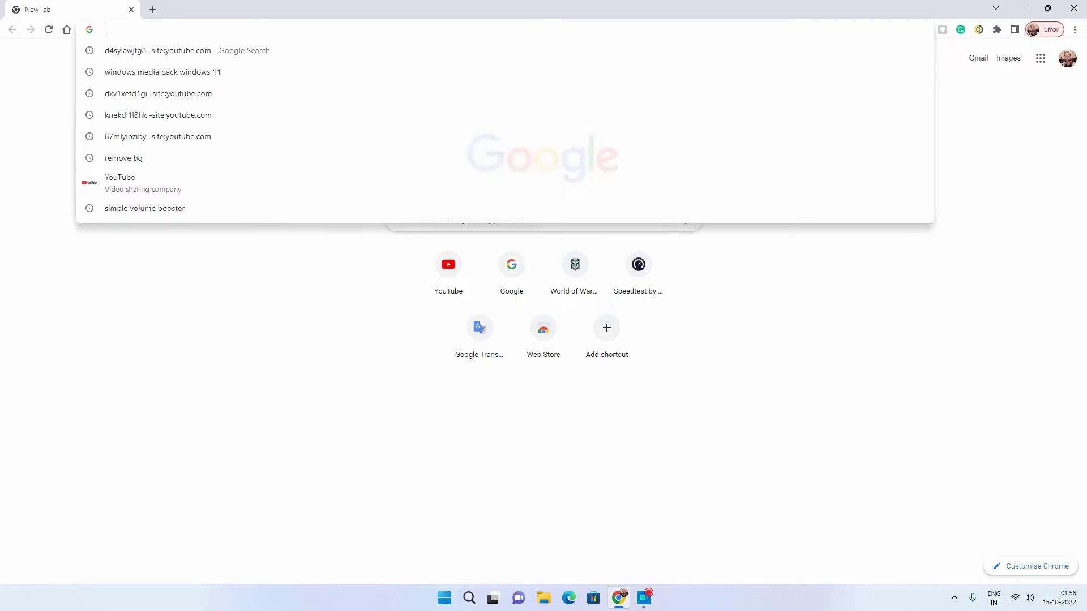
type("itechfever.com")
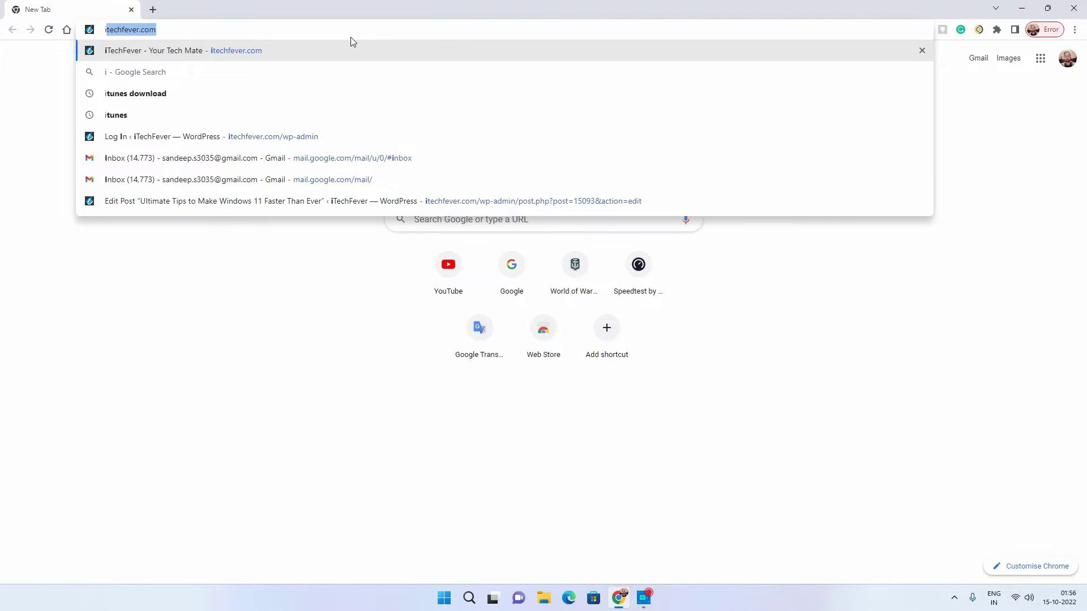
key("Return")
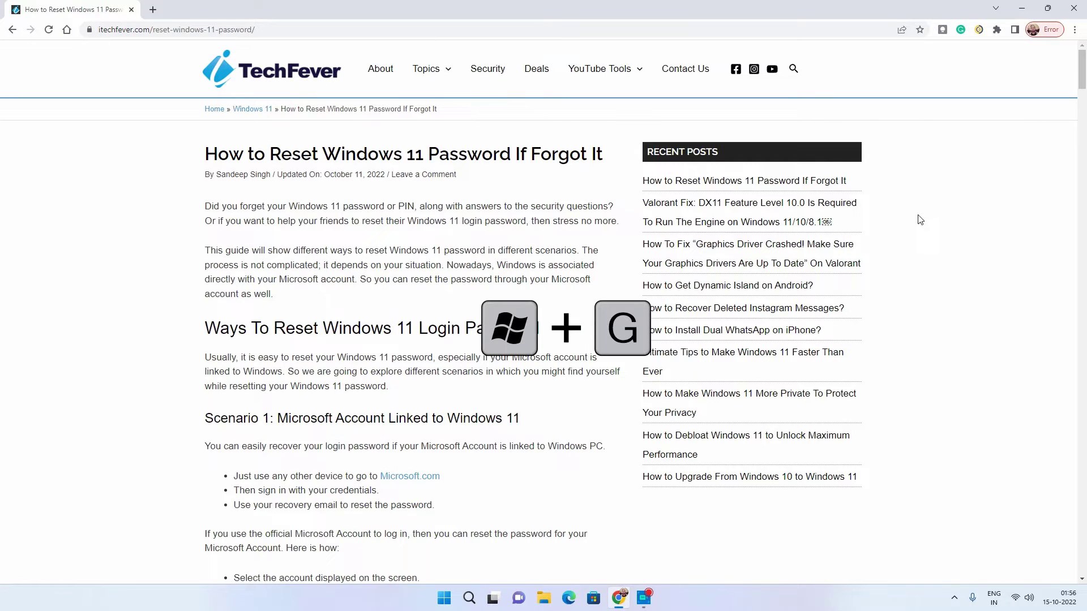
Start a Game Bar screen recording of the Chrome article with Win+Alt+R and hide the overlay
key("super+g")
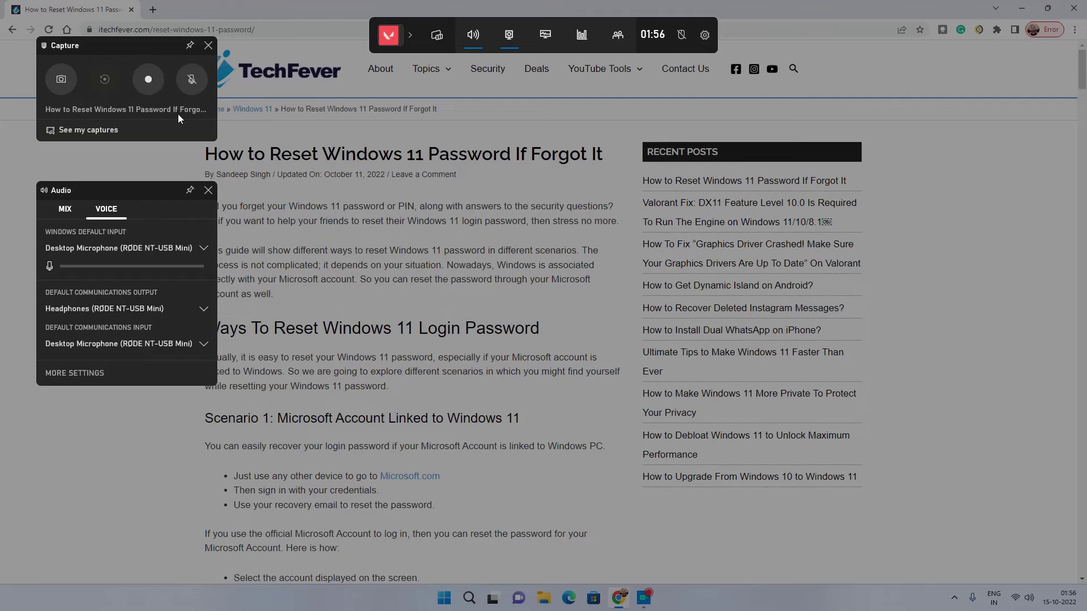
key("super+alt+r")
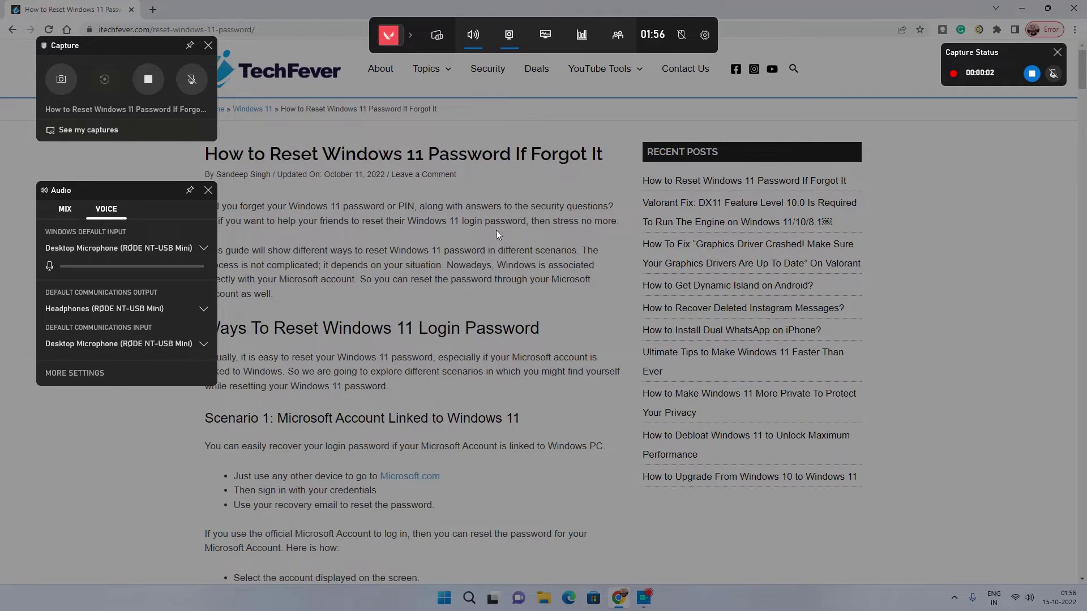
left_click(559, 243)
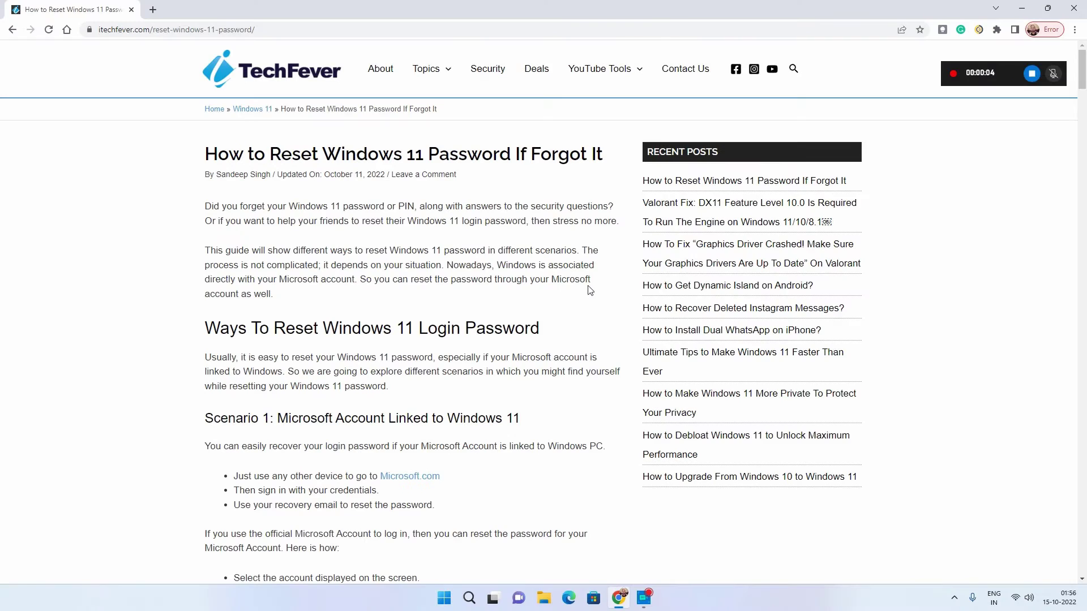
While recording, browse to TechFever's Dual WhatsApp article, view an MSN article in Edge, then reopen Game Bar
left_click(316, 83)
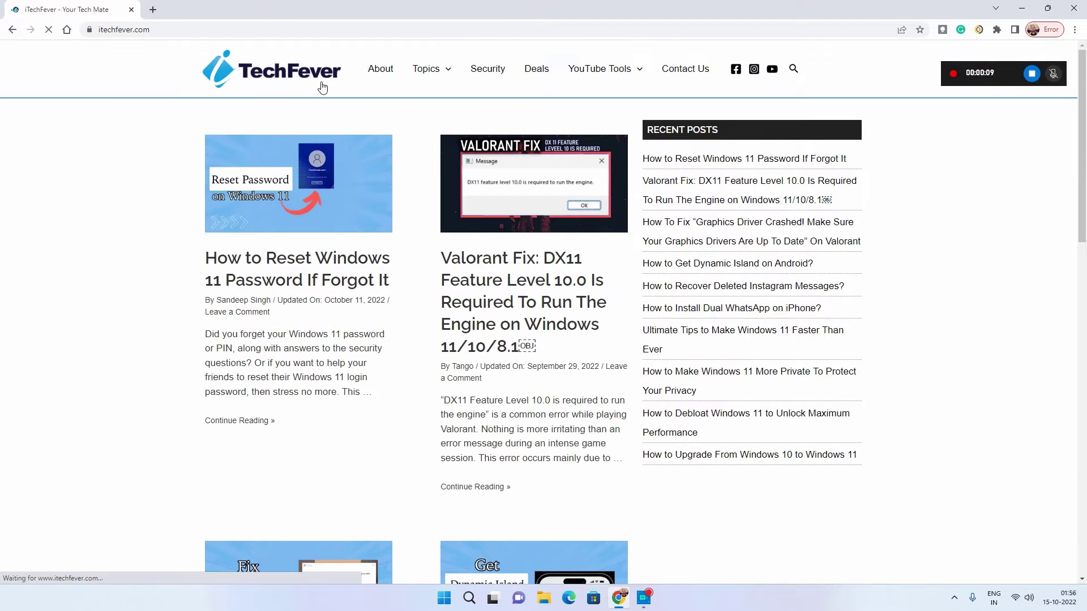
left_click(694, 311)
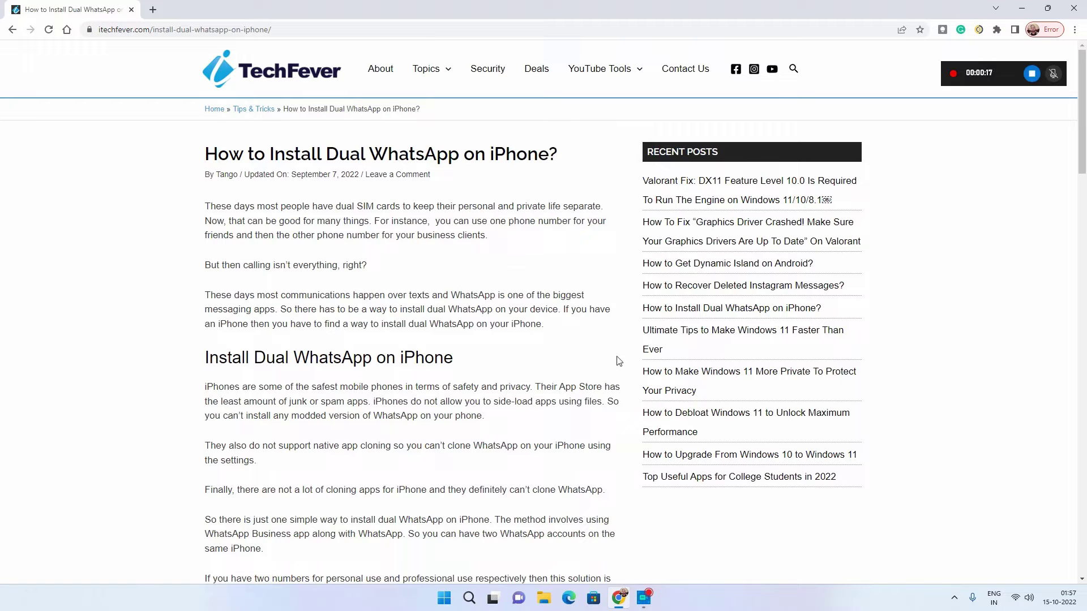
left_click(570, 598)
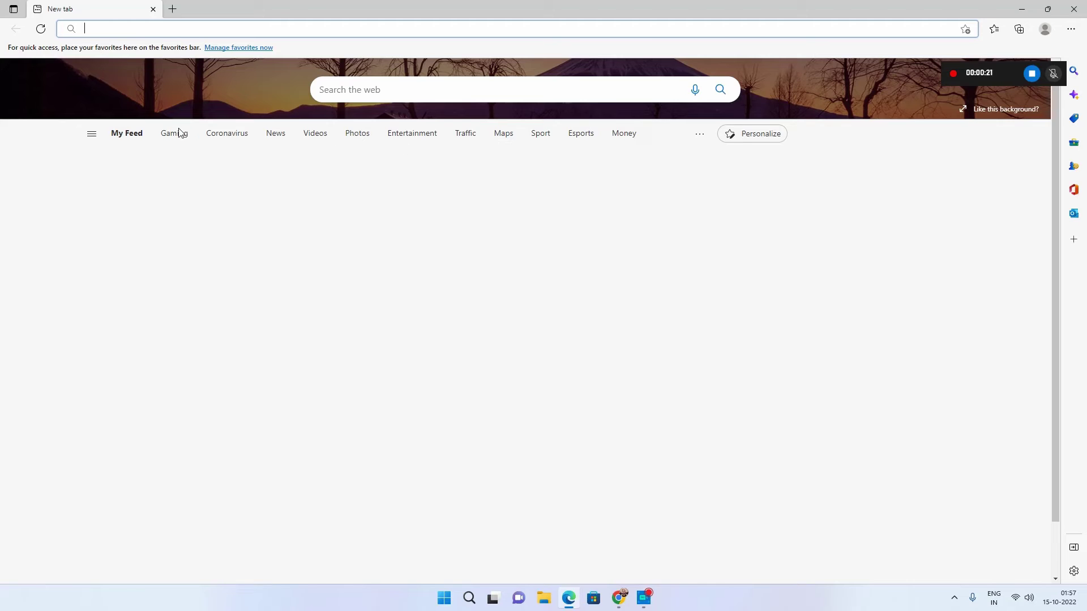
left_click(261, 246)
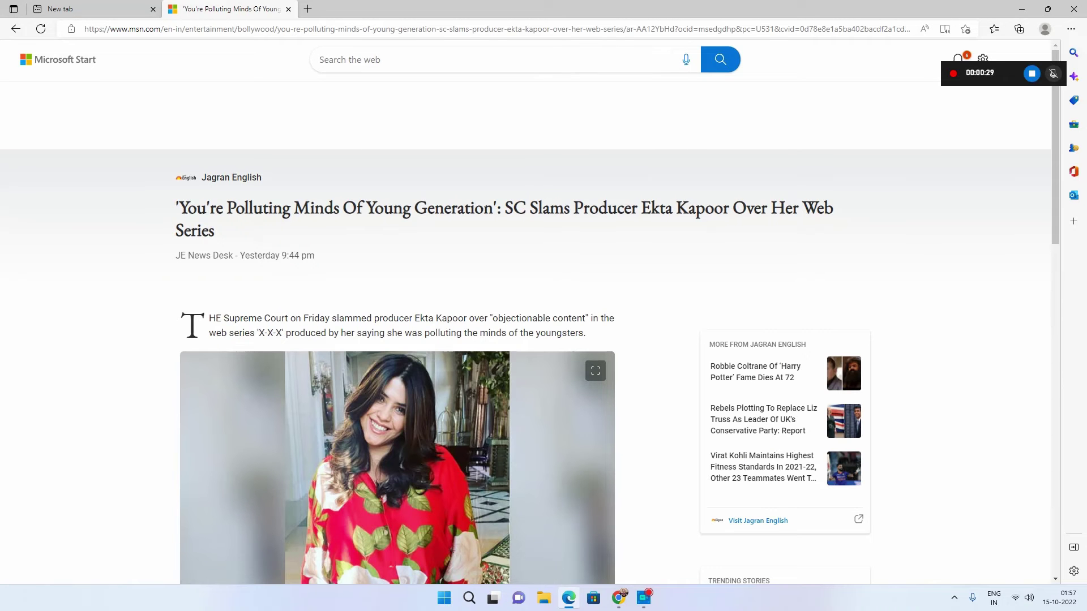
left_click(1074, 9)
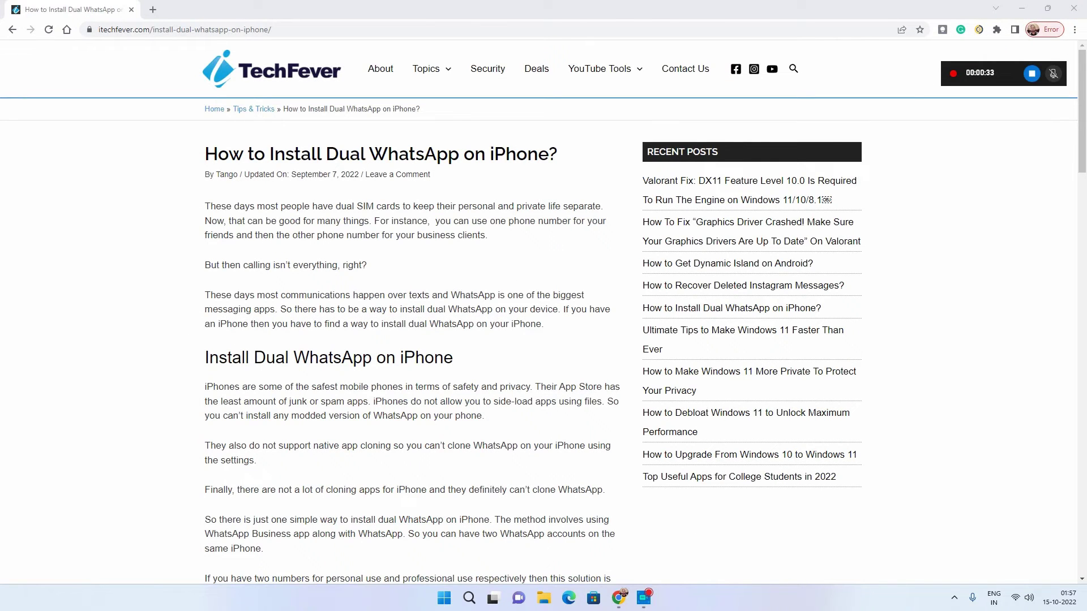
key("super+g")
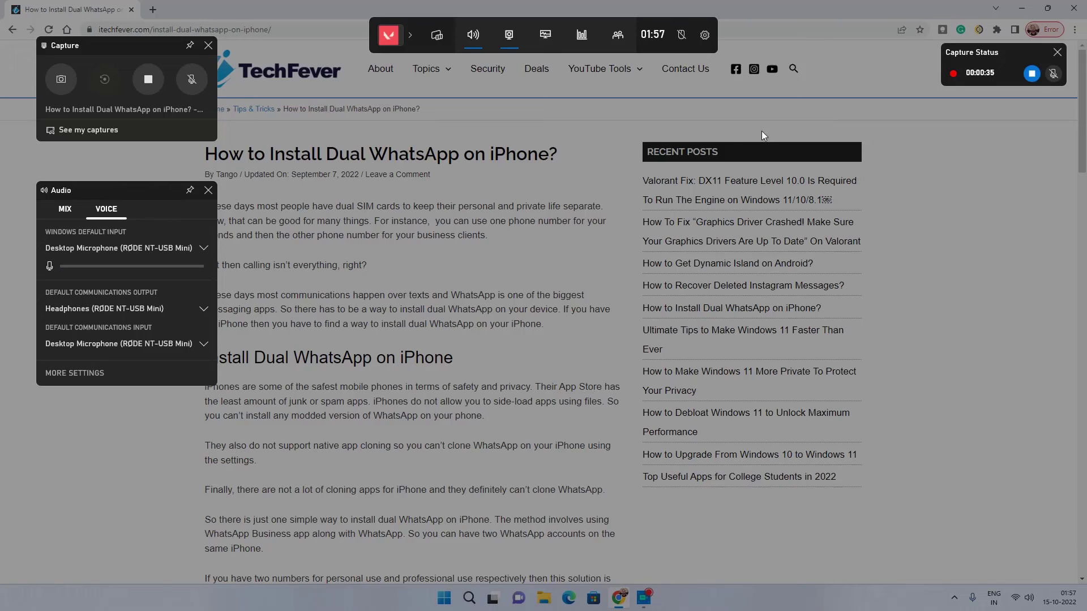
Stop the recording, preview the 40-second clip in the Gallery, and request its file location
left_click(1030, 74)
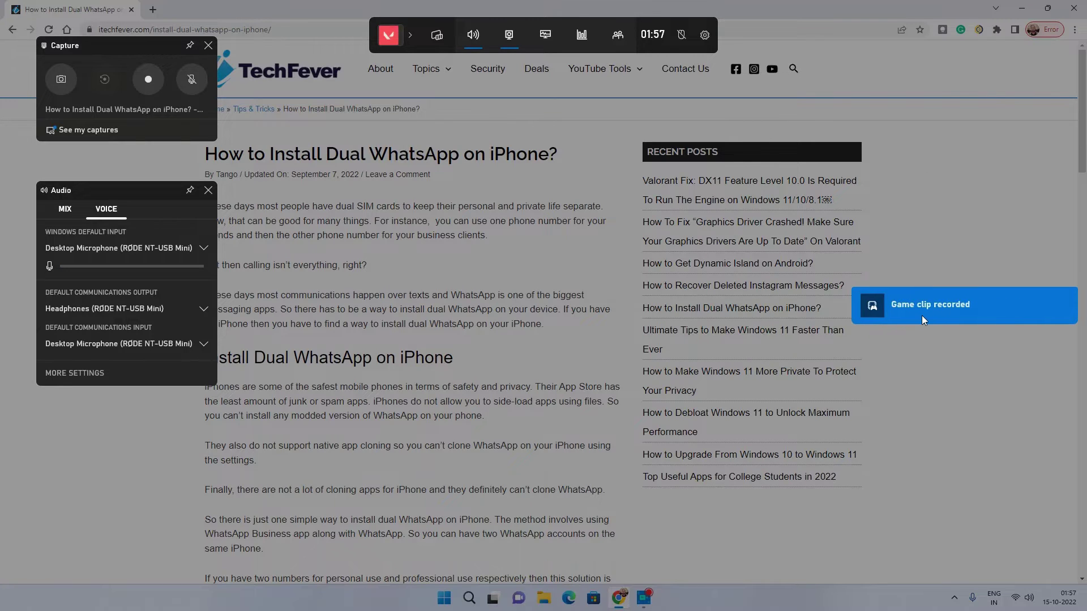
left_click(99, 131)
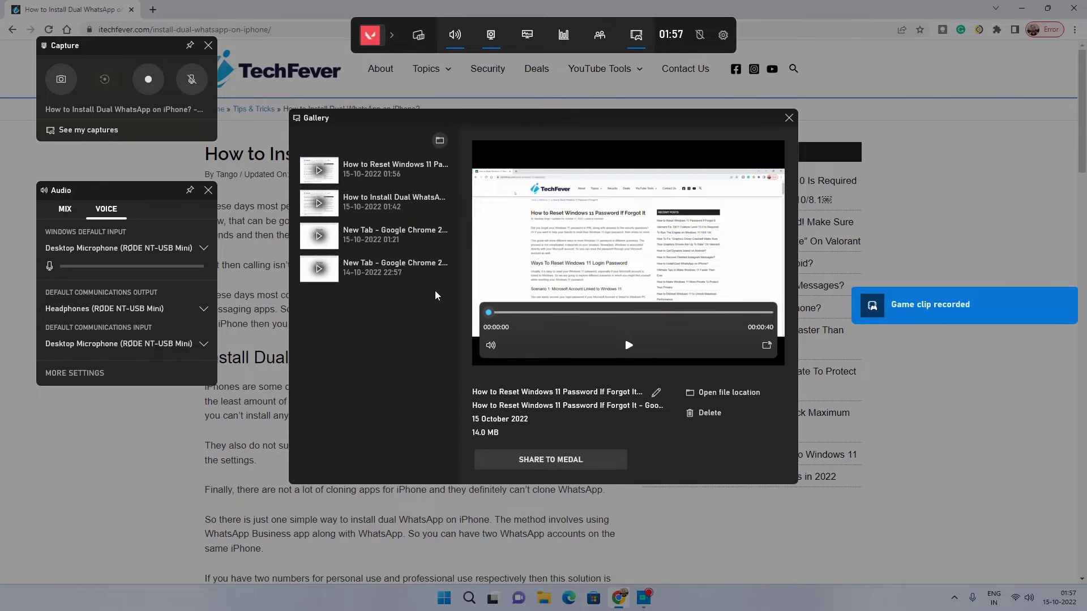
left_click_drag(488, 313, 780, 315)
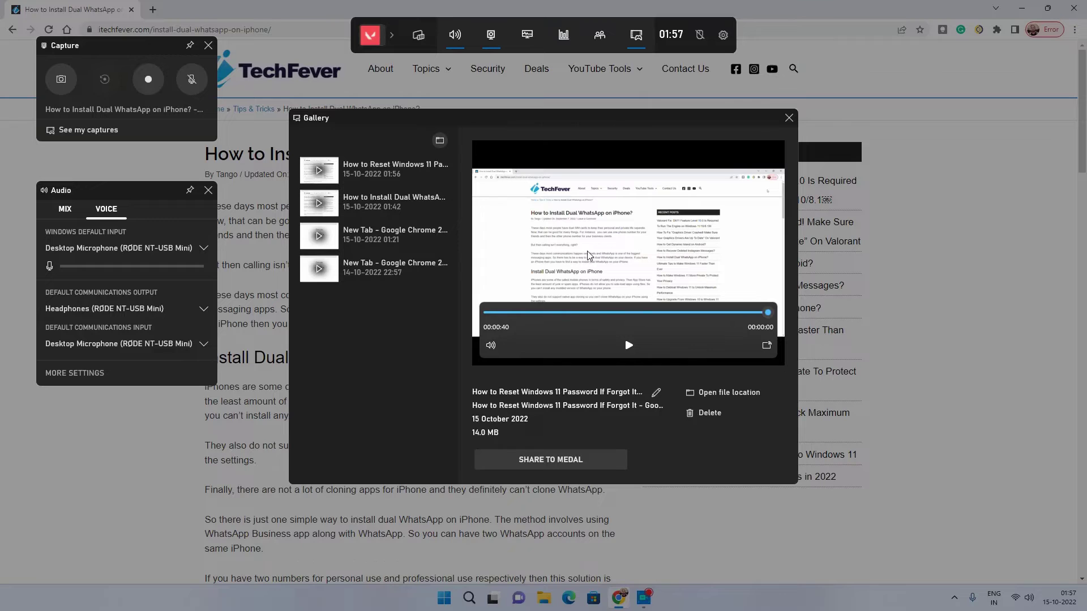
left_click(722, 393)
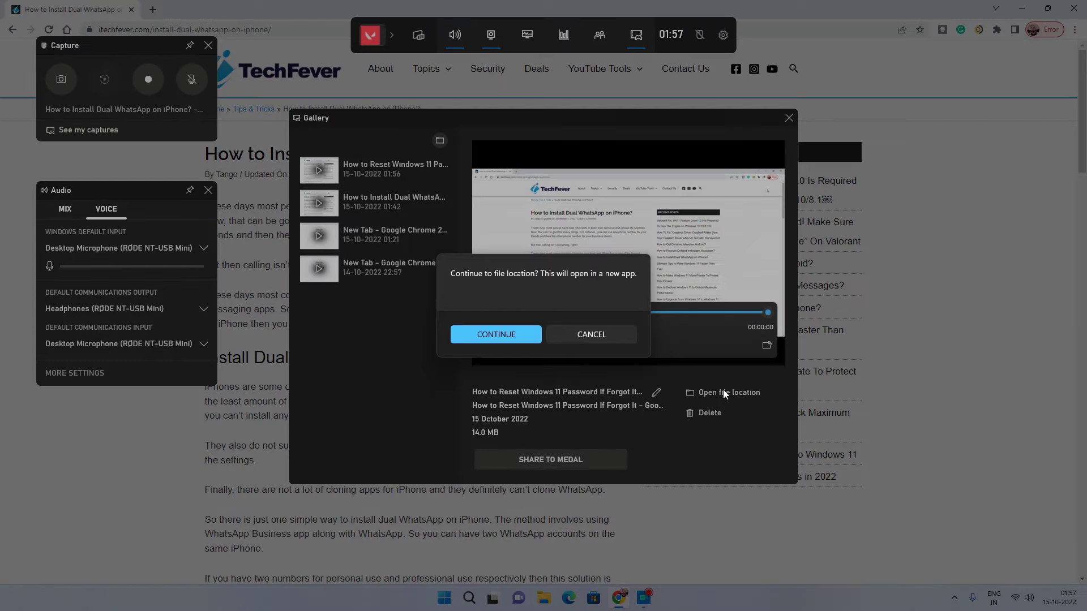
Confirm opening the Captures folder in File Explorer, view the recordings, then close it
left_click(518, 335)
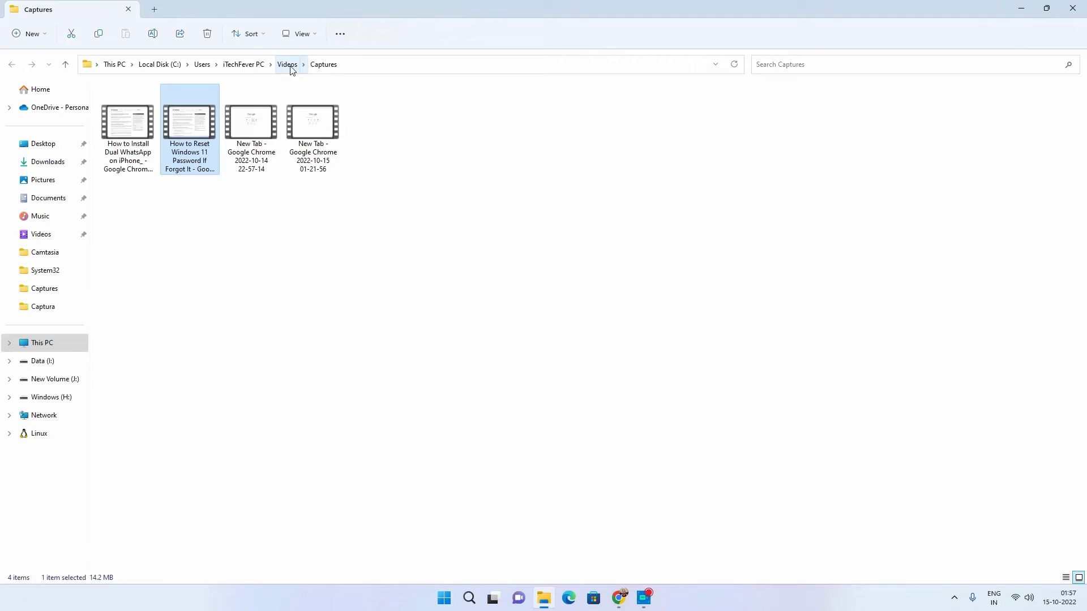
left_click(1070, 9)
Close the Gallery and open Game Bar settings, browsing Shortcuts before showing the Capturing page
key("super+g")
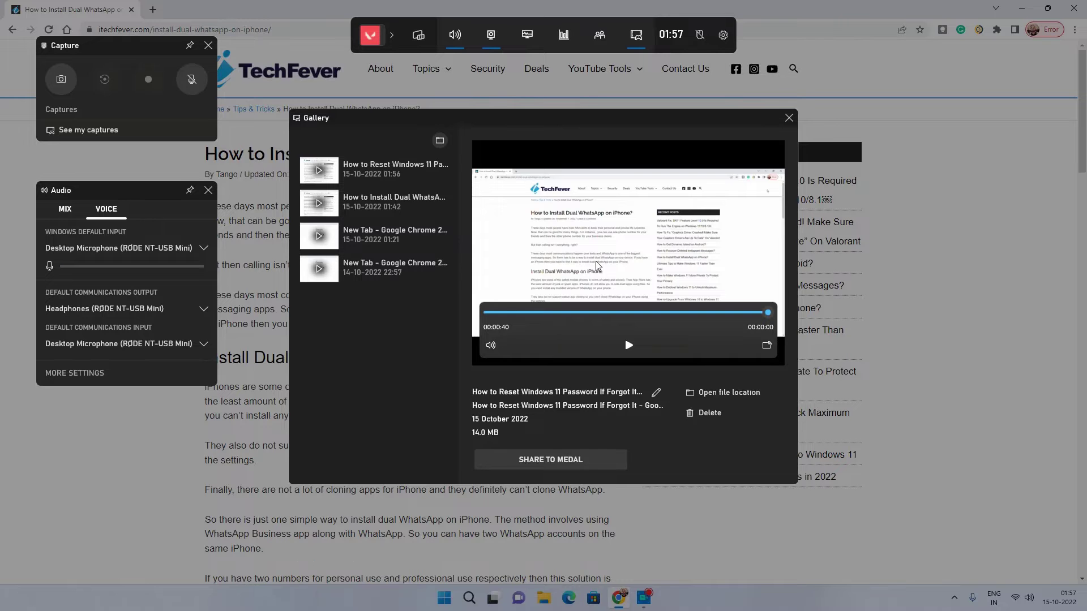
left_click(789, 118)
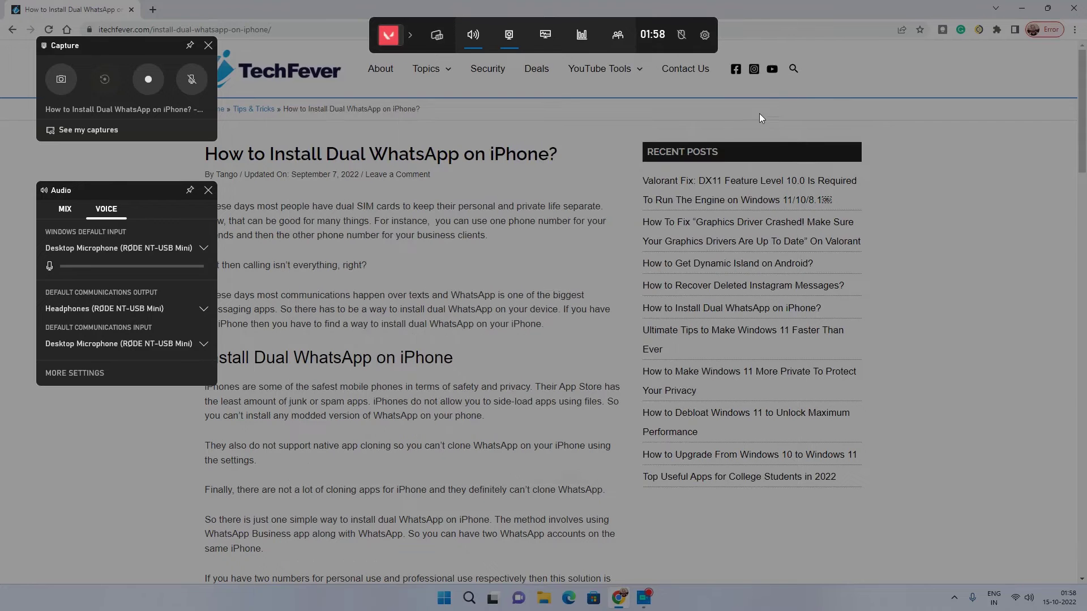
left_click(705, 35)
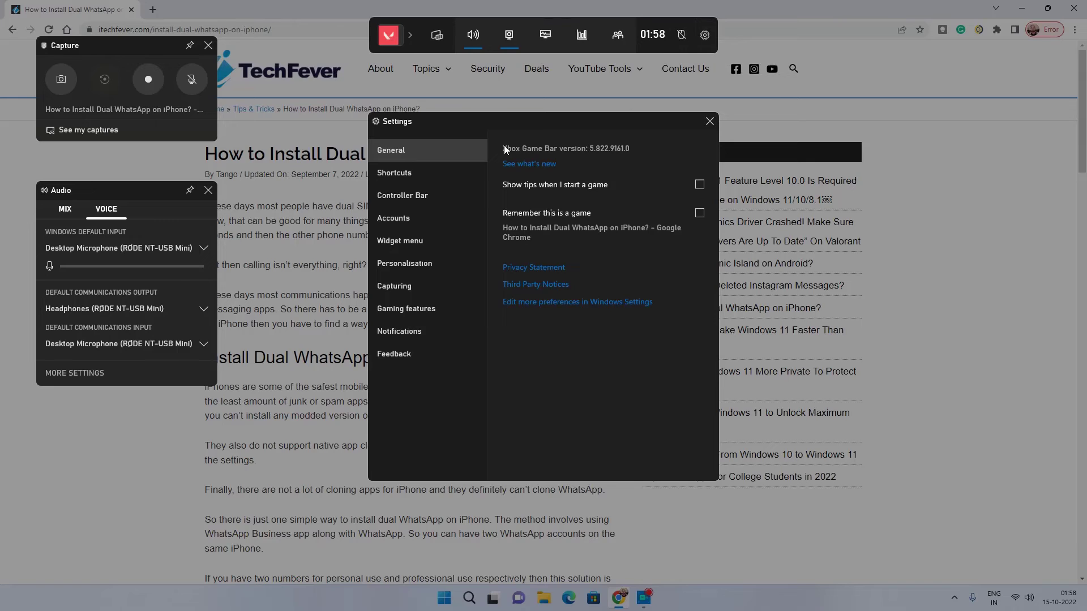
left_click(417, 171)
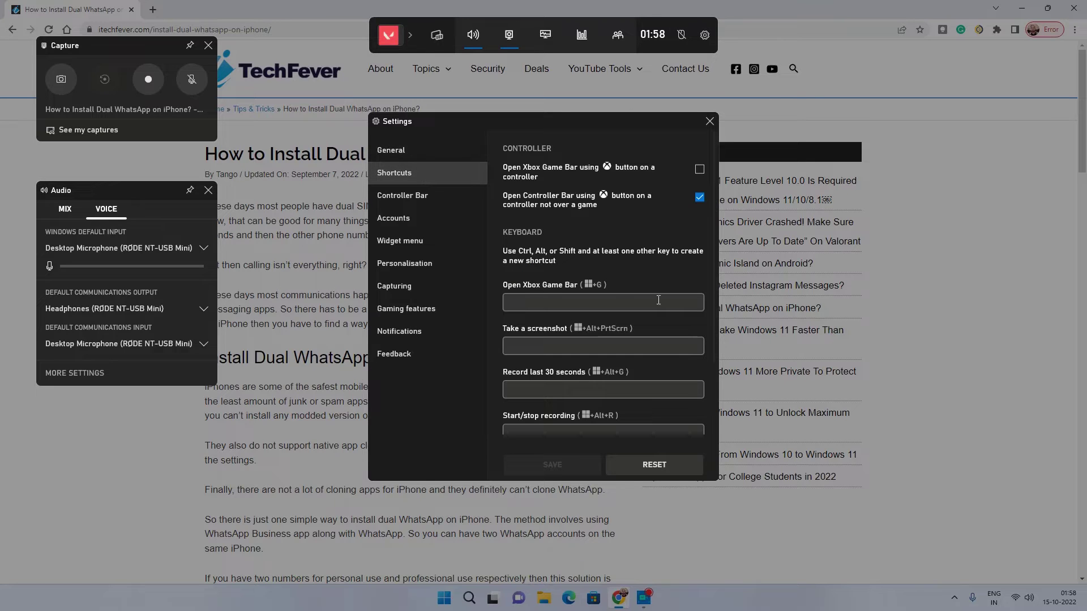
scroll(578, 337, "down", 3)
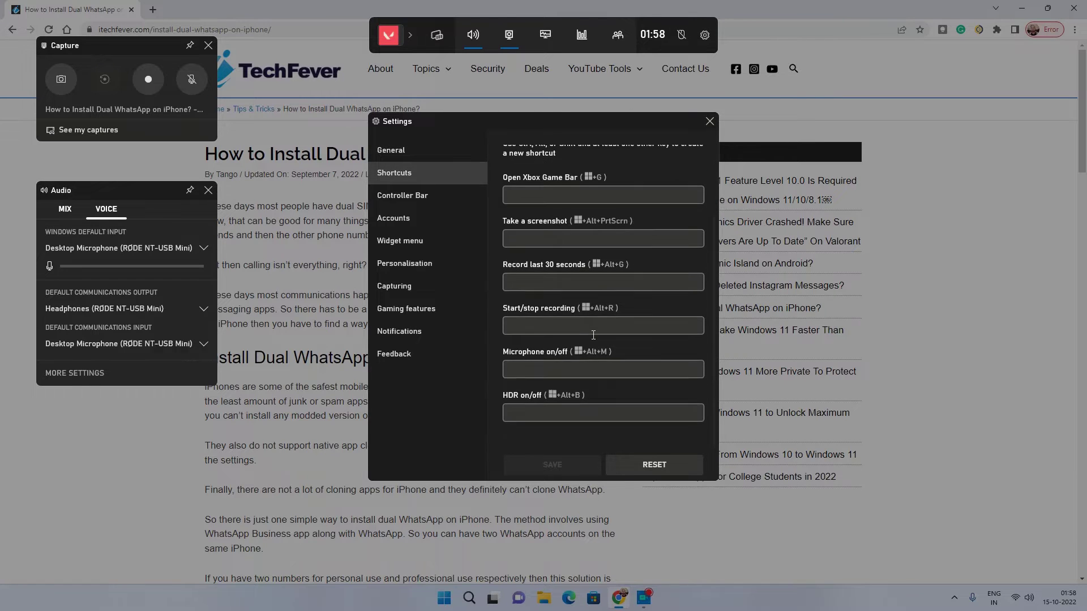
scroll(593, 334, "up", 2)
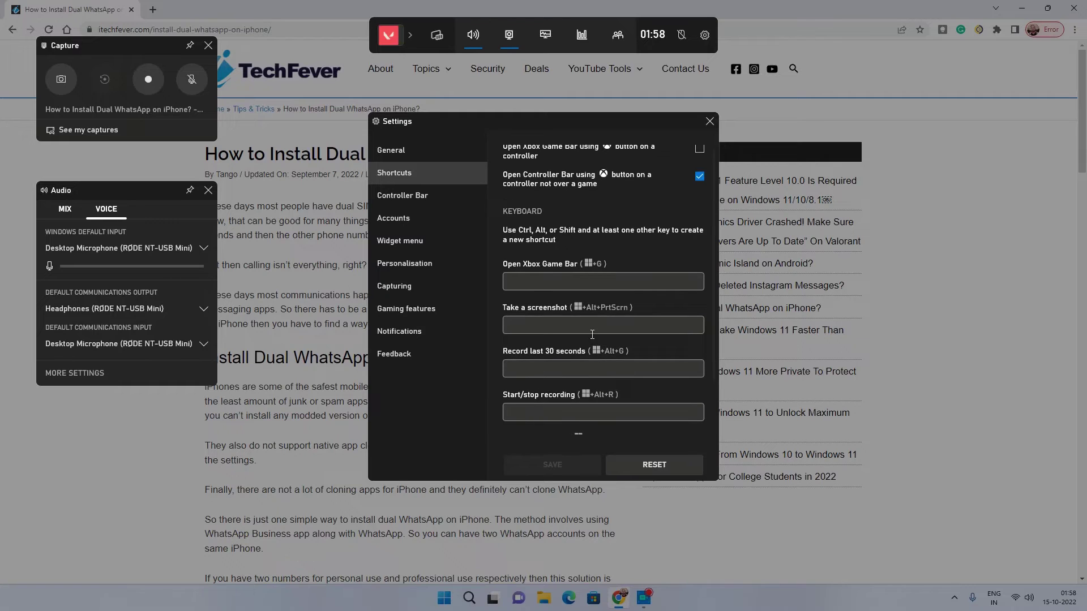
left_click(396, 290)
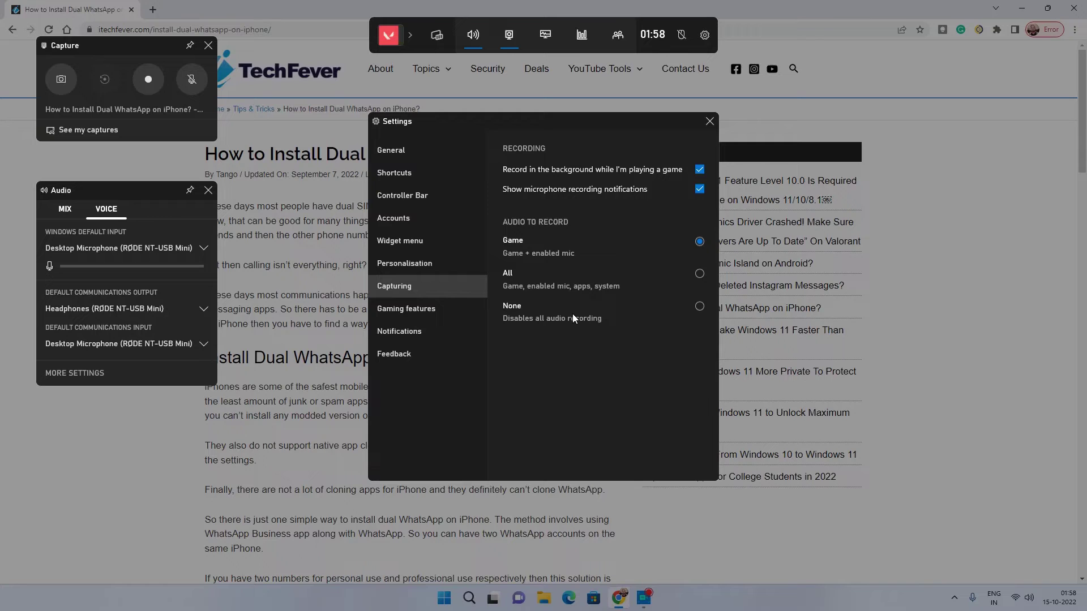
Dismiss Game Bar and open the Gaming section of Windows Settings from the Start menu
left_click(764, 127)
key("super+d")
left_click(444, 597)
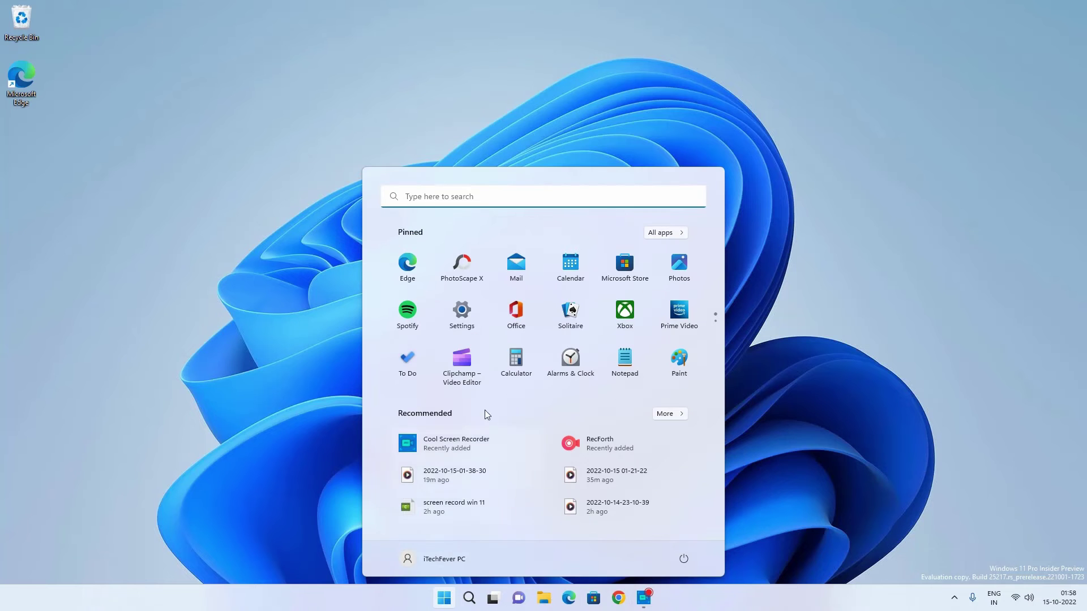
left_click(455, 311)
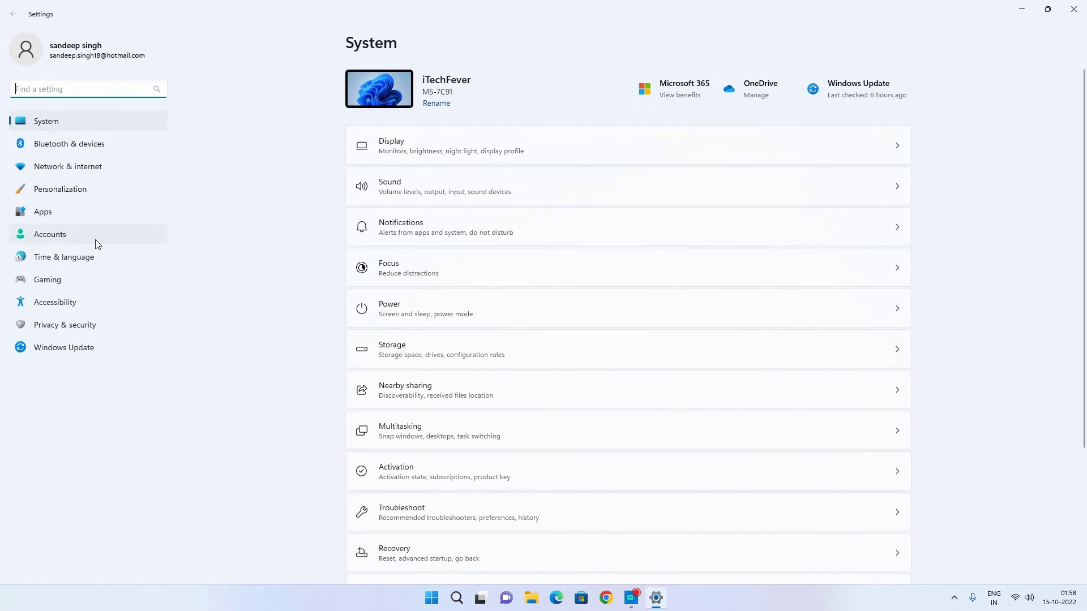
left_click(51, 283)
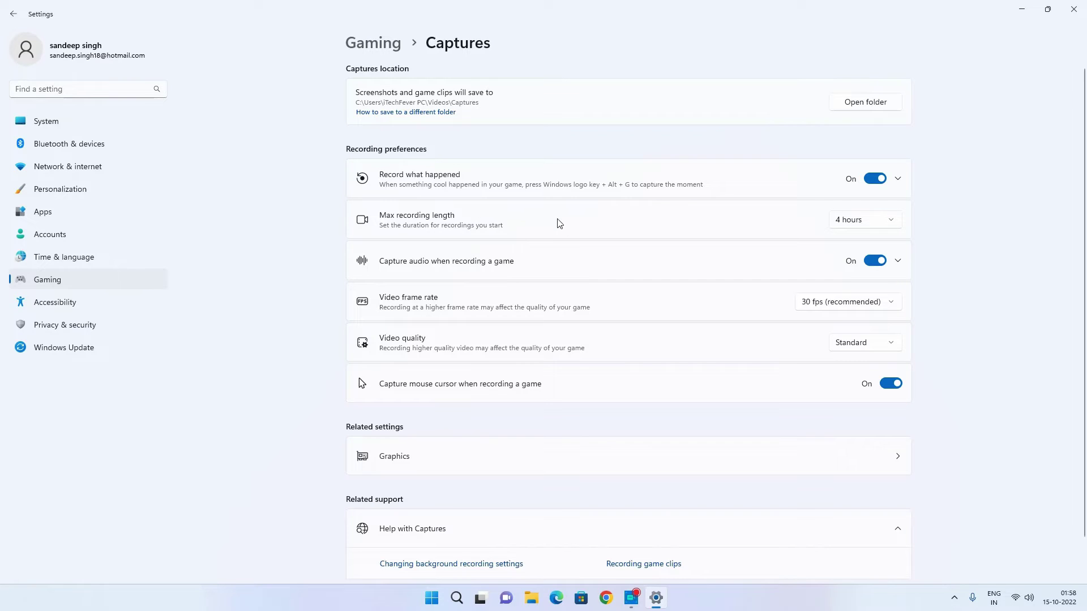
Keep Captures at 4 hours, 30 fps and Standard quality, then close Settings
left_click(866, 221)
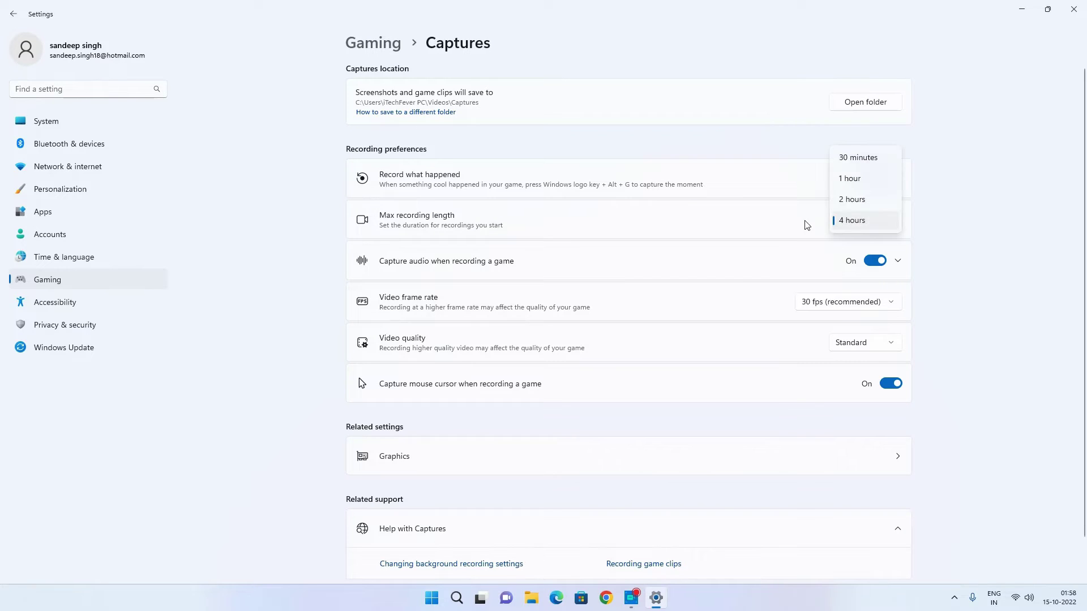
left_click(958, 229)
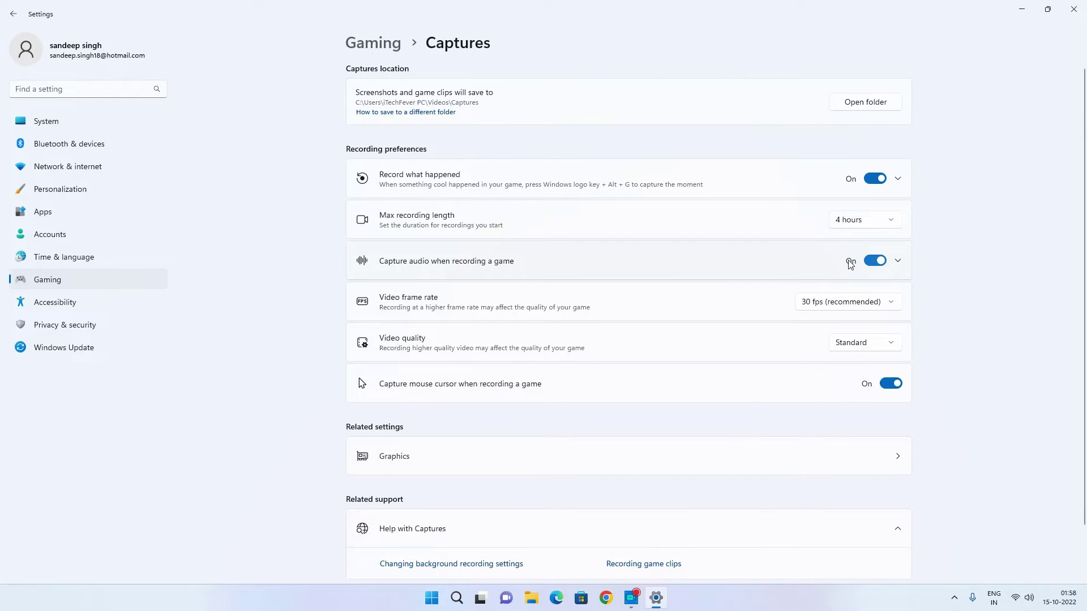
left_click(821, 307)
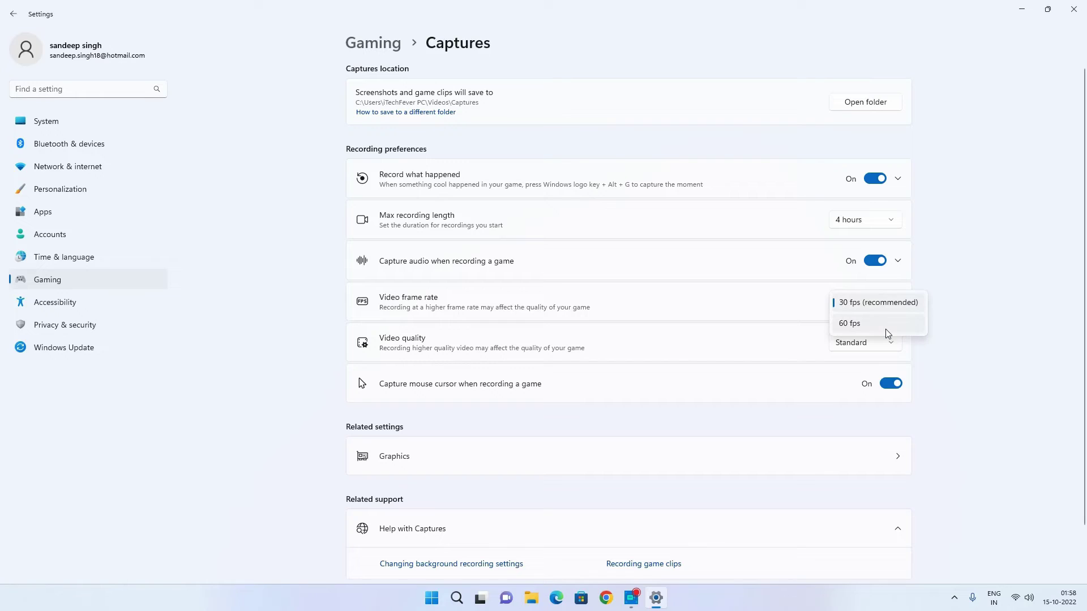
left_click(951, 321)
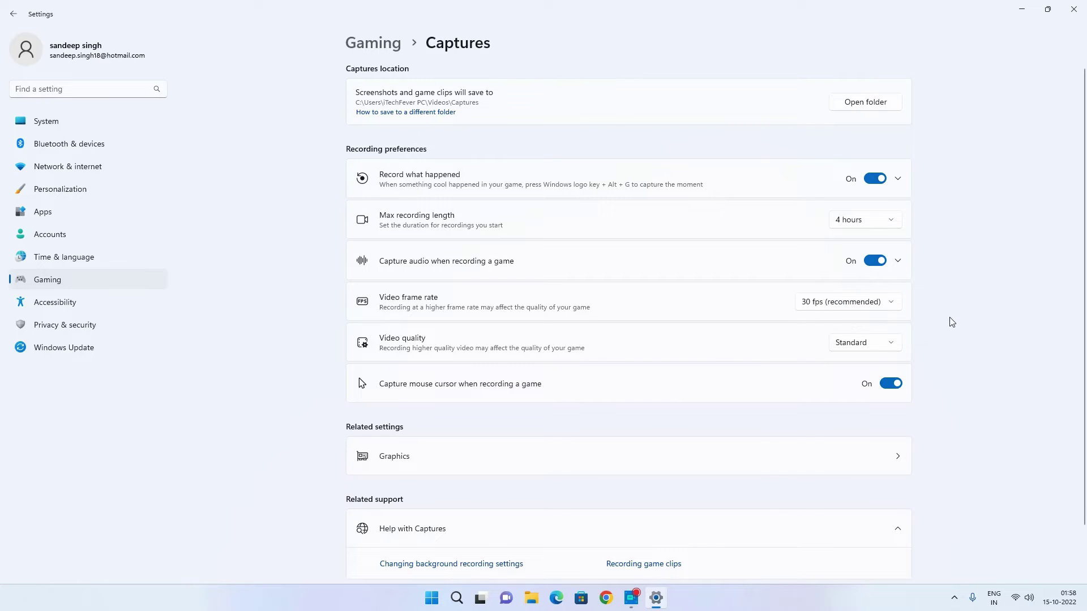
left_click(857, 345)
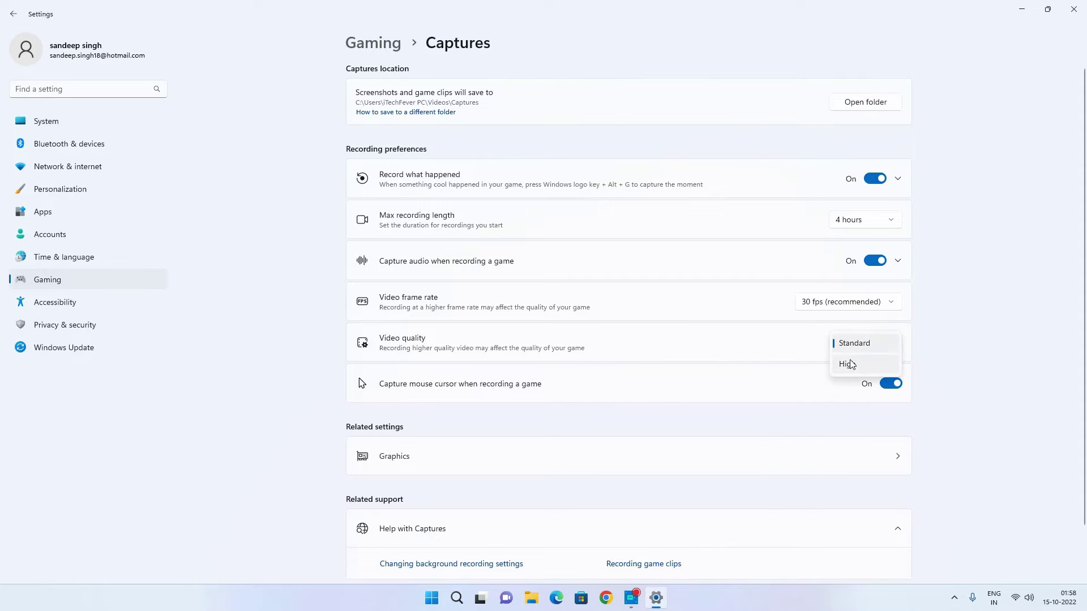
left_click(981, 355)
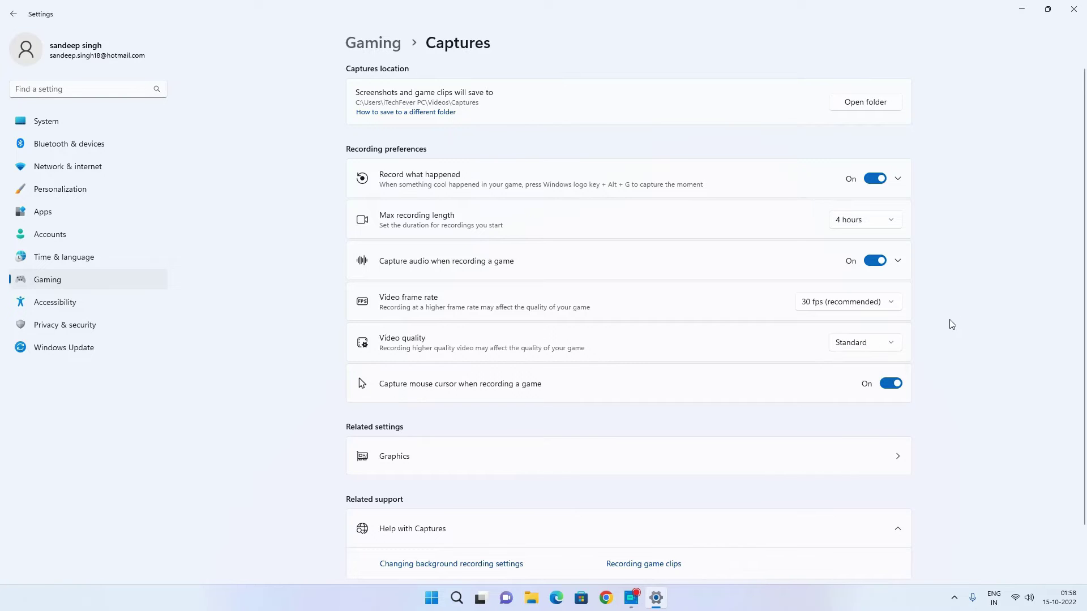
left_click(1074, 9)
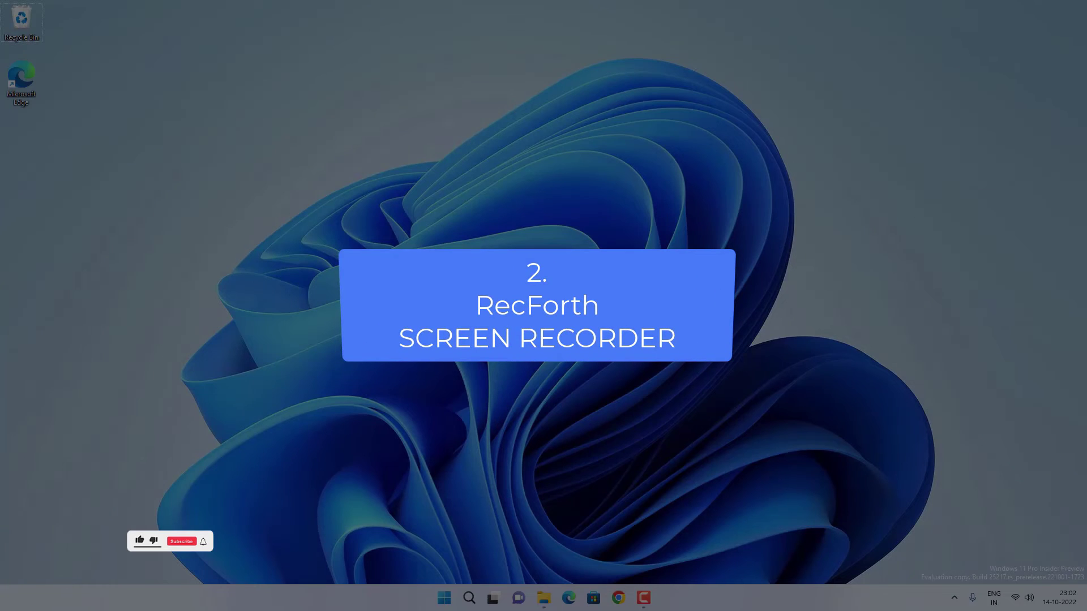
Install RecForth - Screen Recorder & Video Recorder from the Microsoft Store
left_click(594, 598)
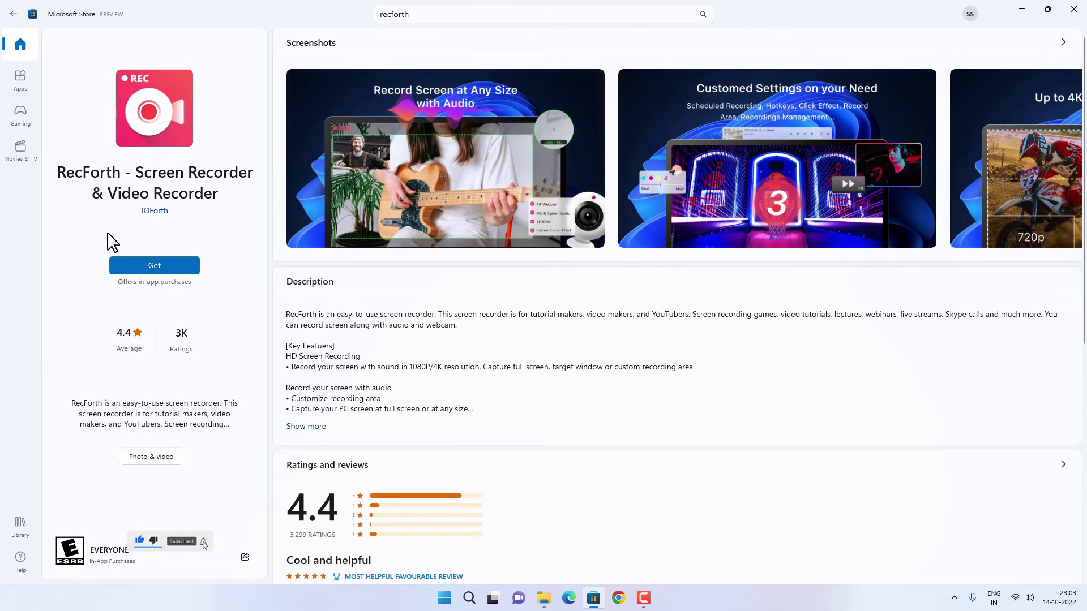
left_click(173, 263)
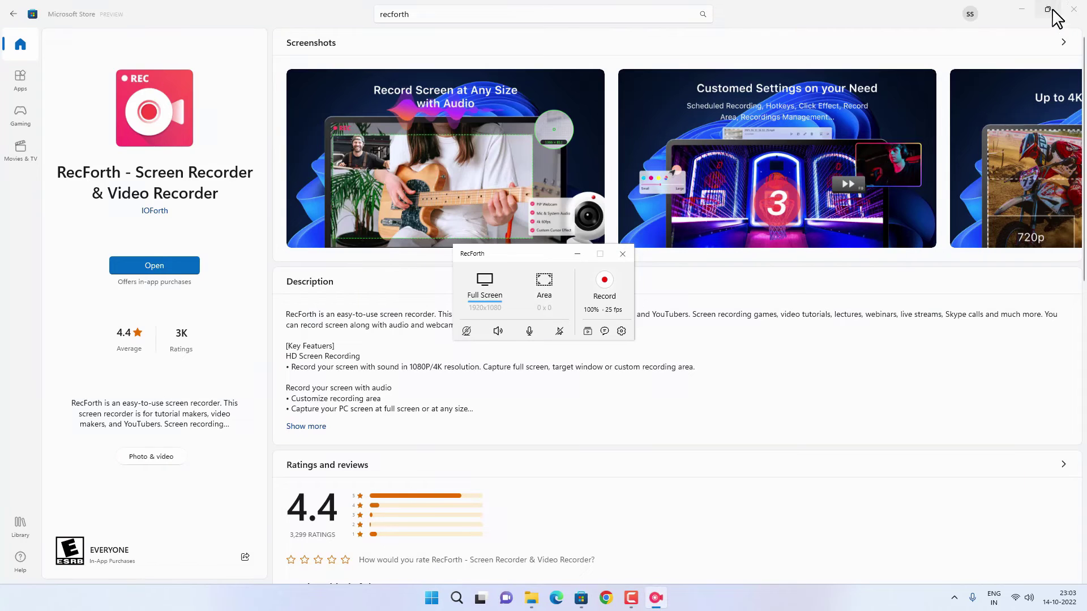
Close the Microsoft Store, dismiss the RecForth Premium offer, and choose Area capture mode
left_click(1073, 9)
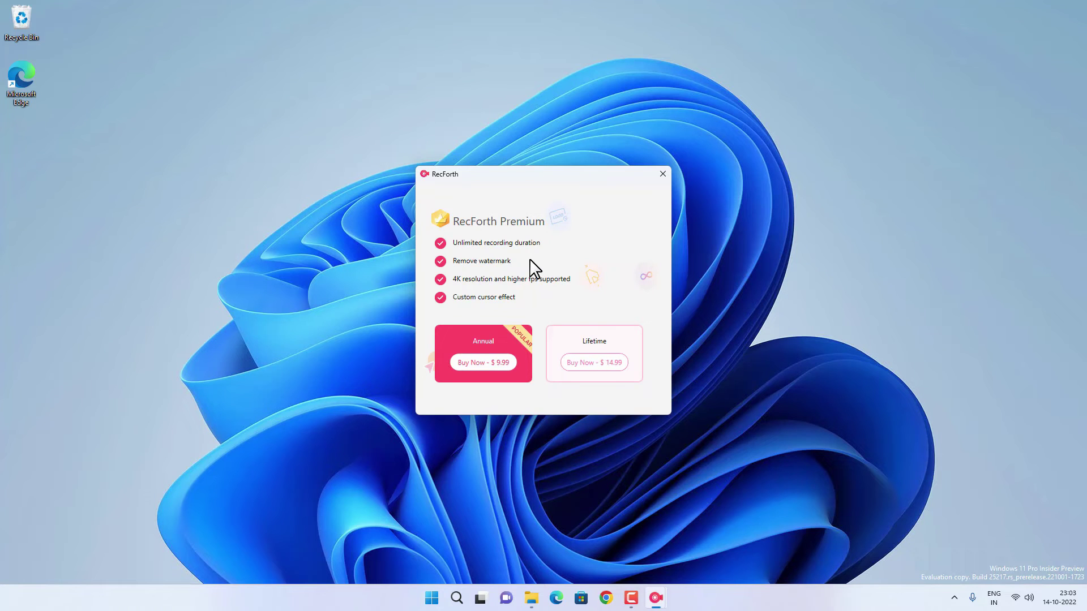
key("Escape")
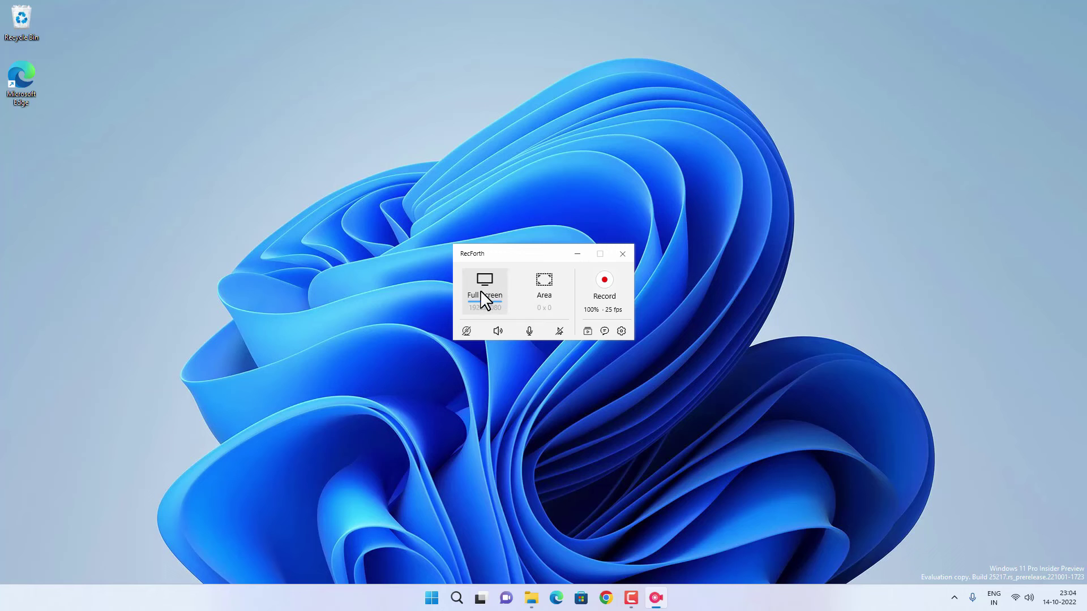
left_click(544, 300)
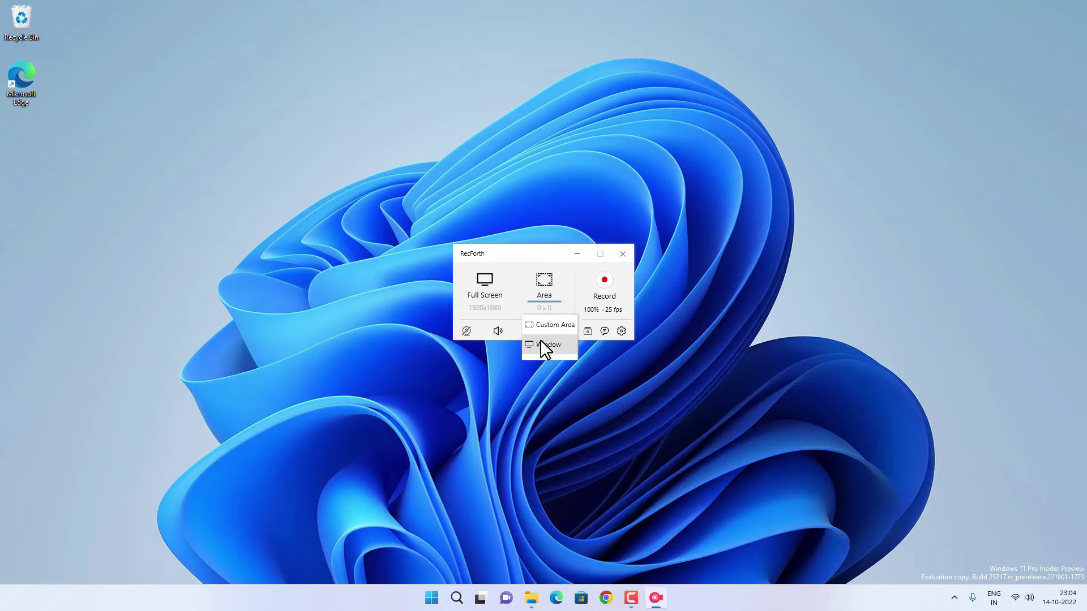
Dismiss the area type choices, view My Videos, and open RecForth's Settings on General
left_click(578, 297)
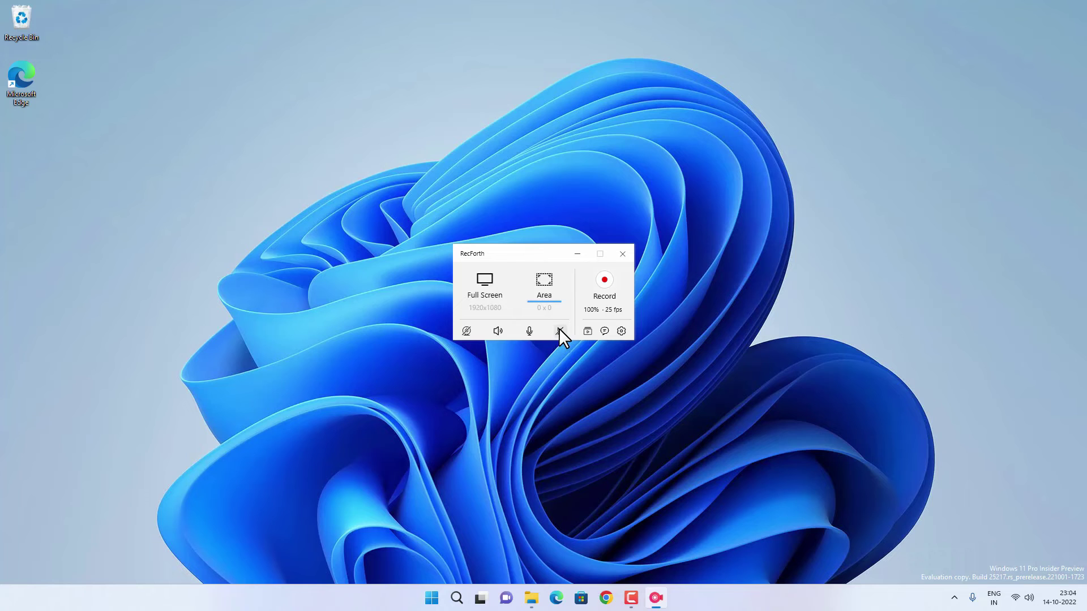
left_click(588, 330)
left_click(622, 330)
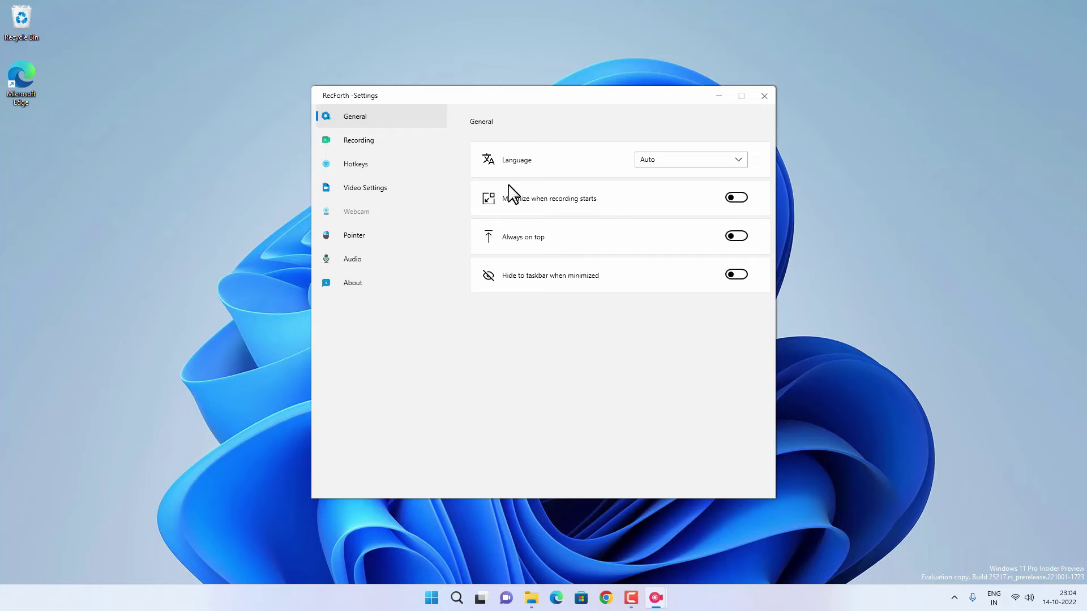
Browse the Recording, Hotkeys and Video pages, set audio bitrate to 192 kbps, then view Audio
left_click(375, 144)
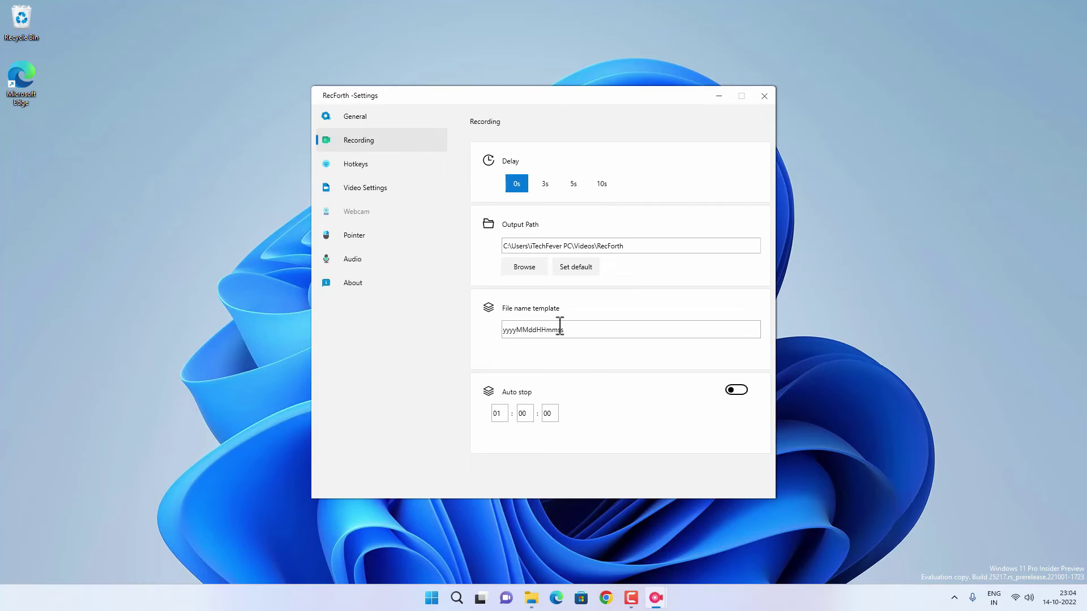
left_click(388, 170)
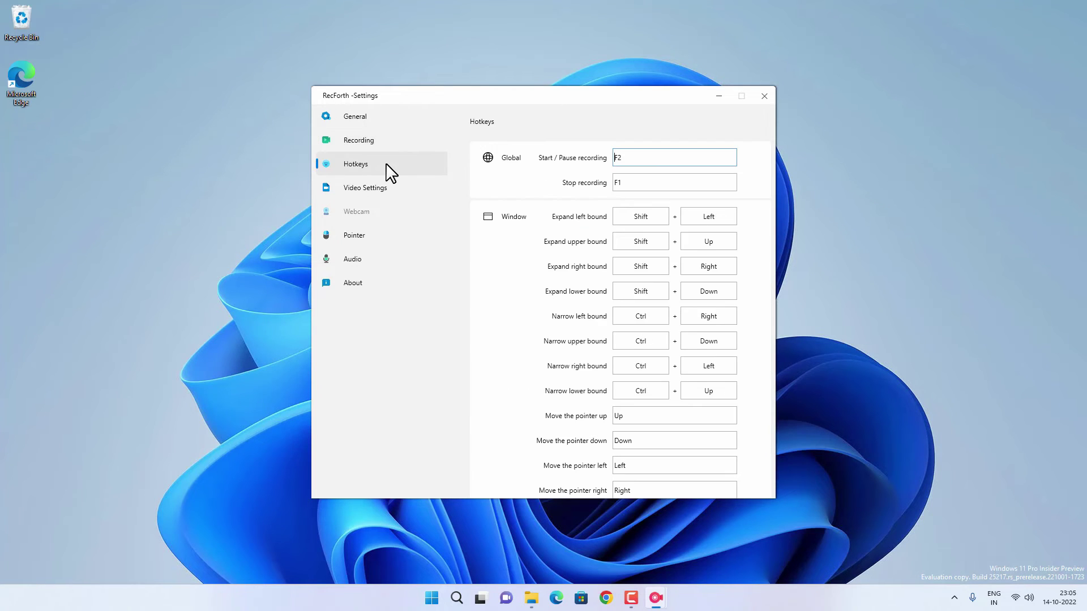
left_click(391, 200)
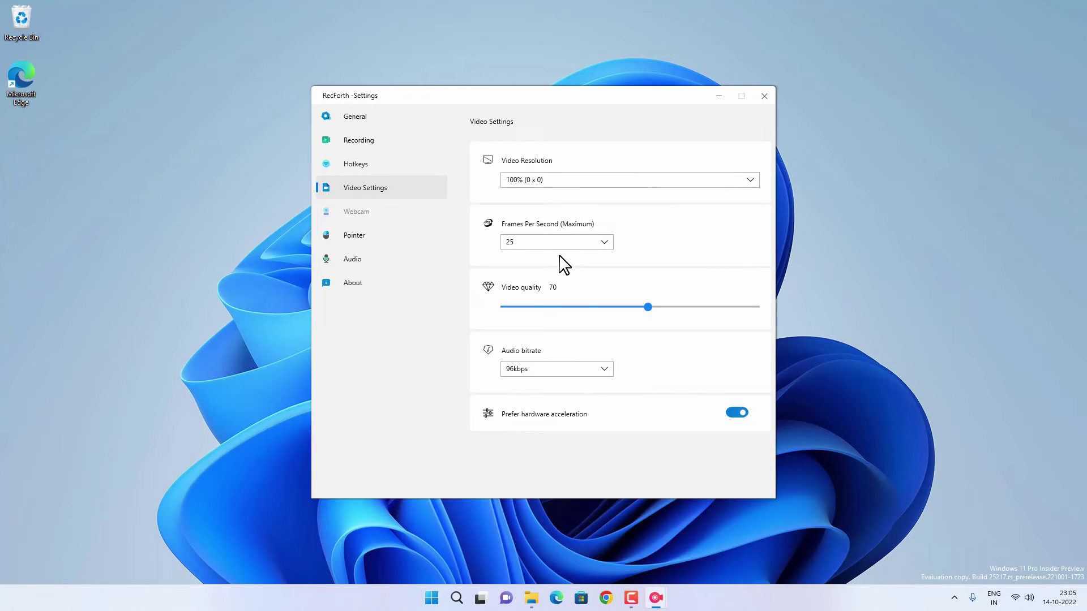
left_click(588, 371)
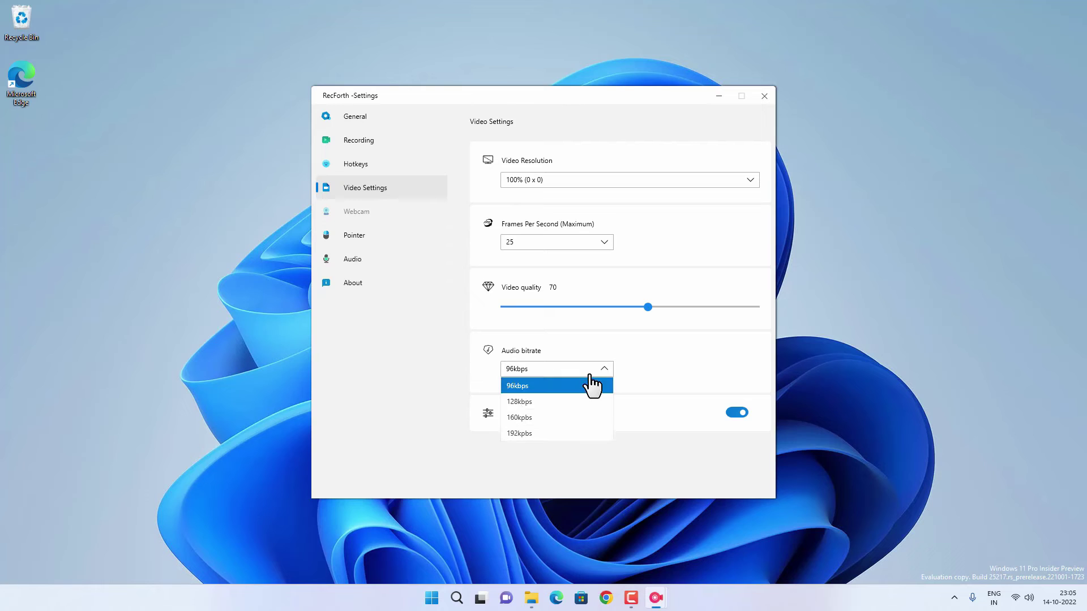
left_click(575, 434)
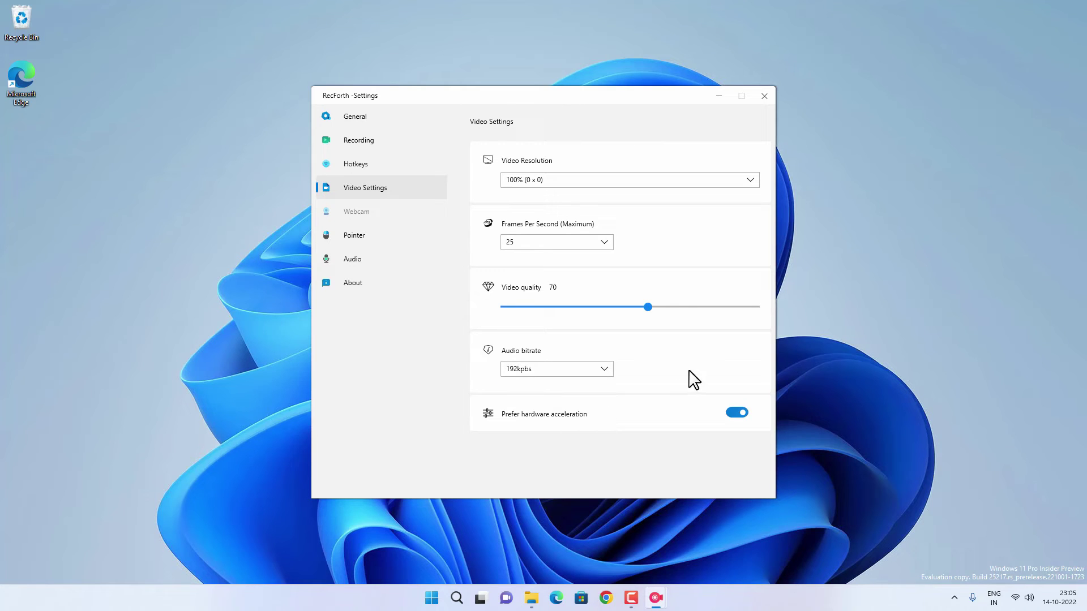
left_click(363, 260)
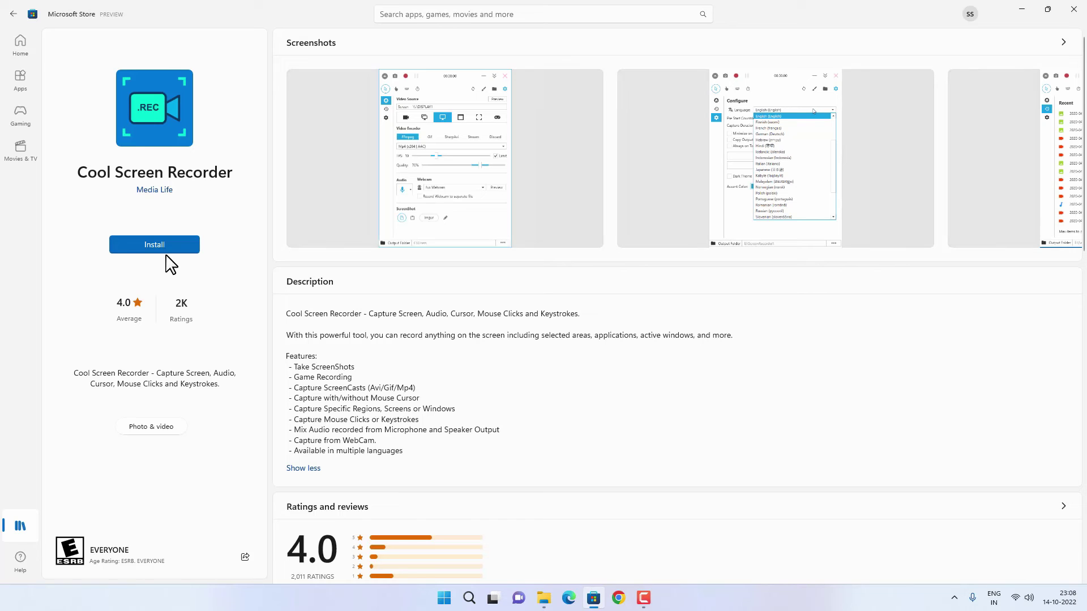
Install Cool Screen Recorder by Media Life from Microsoft Store
left_click(155, 245)
Launch the newly installed Cool Screen Recorder from its Store page
left_click(169, 248)
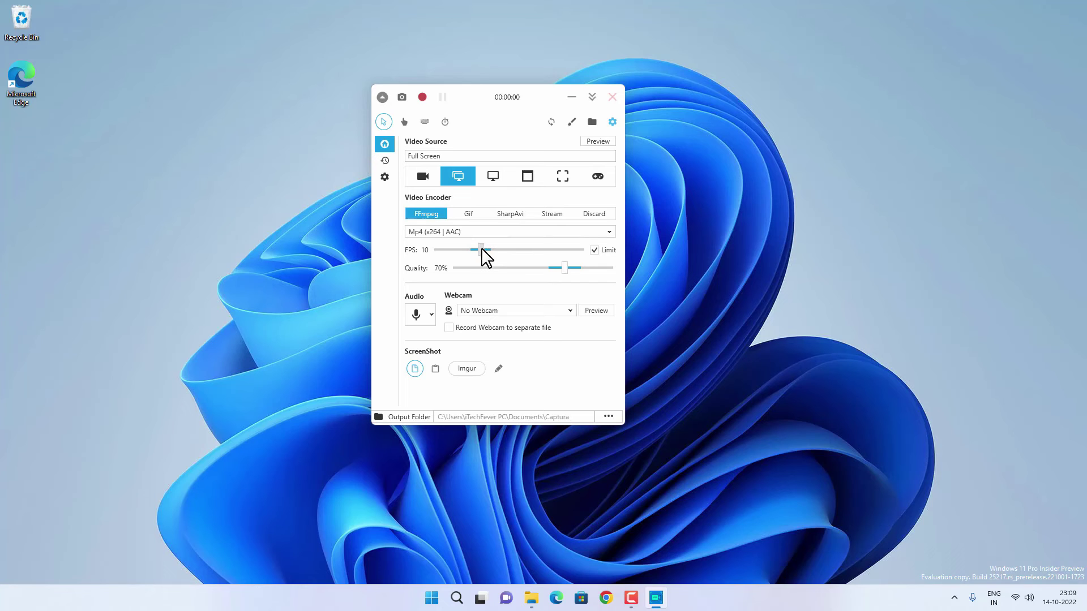
Raise the frame rate to 30 FPS and enable audio from the desktop microphone
left_click_drag(482, 250, 580, 268)
left_click(425, 314)
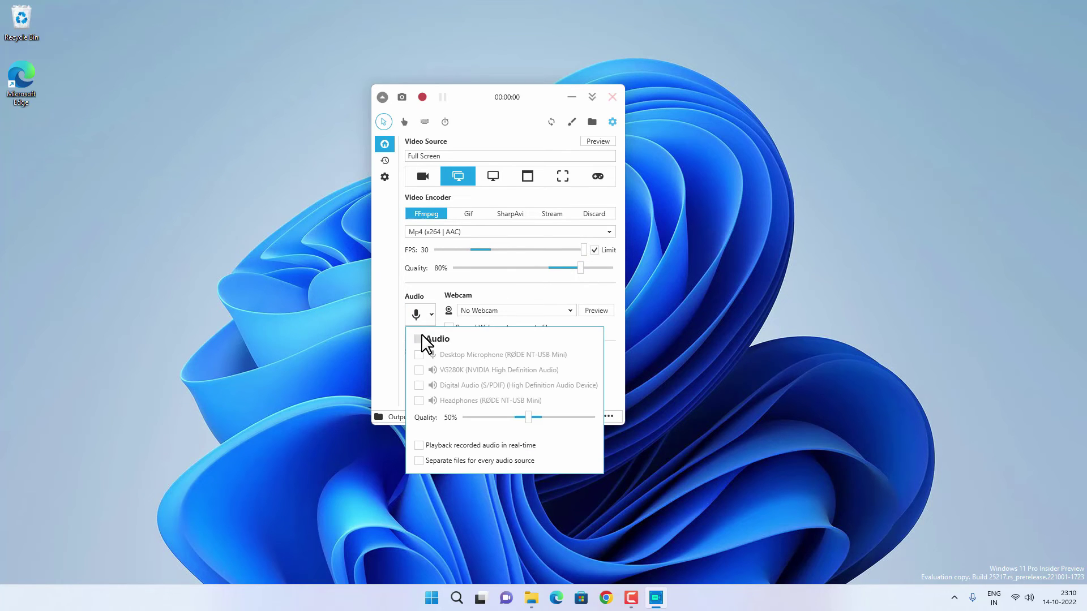
left_click(420, 339)
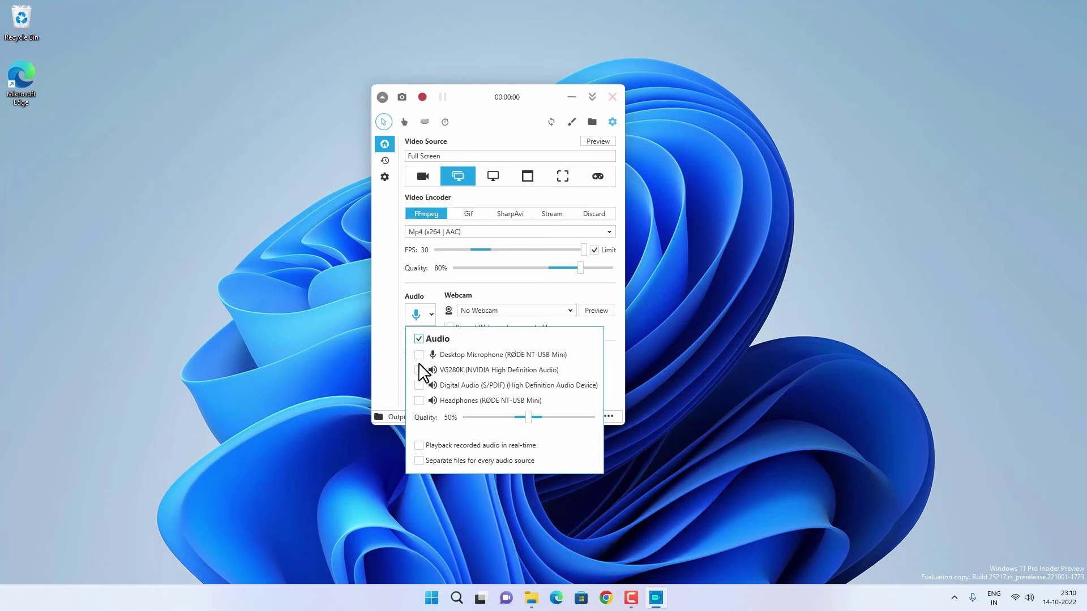
left_click(419, 355)
left_click(404, 352)
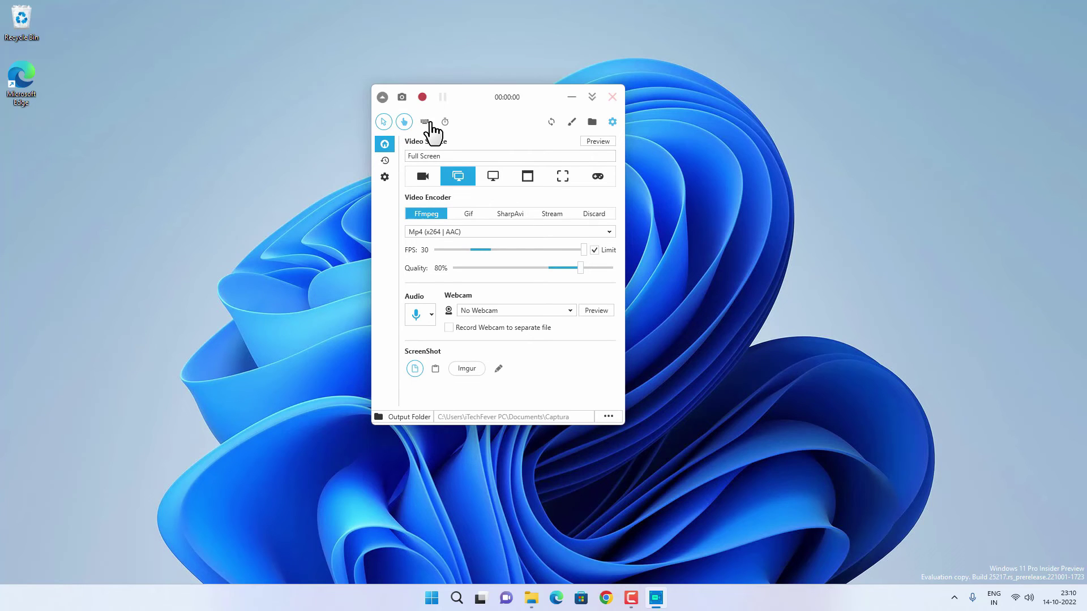
Turn on keystroke capture, start the full-screen recording, and minimize the recorder
left_click(425, 122)
left_click(423, 98)
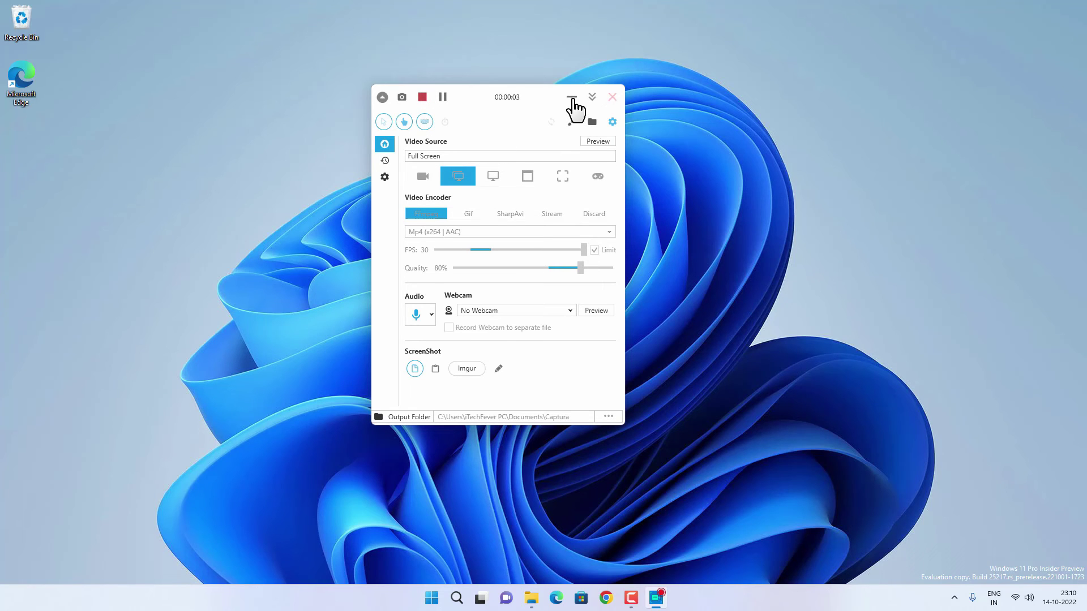
left_click(572, 99)
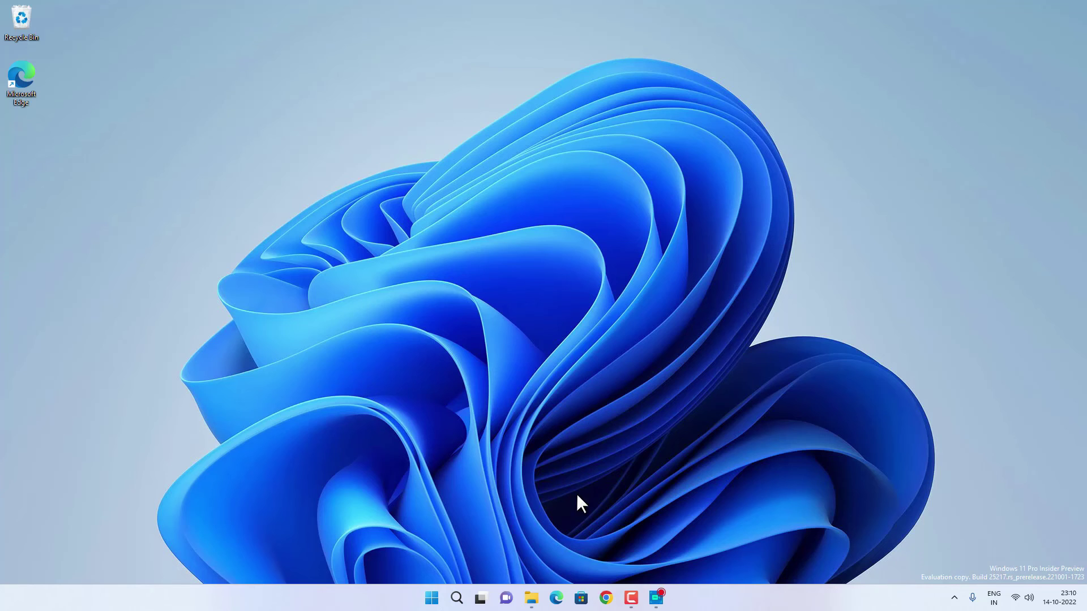
Switch between This PC and a new Edge window, then show the desktop
mouse_move(531, 597)
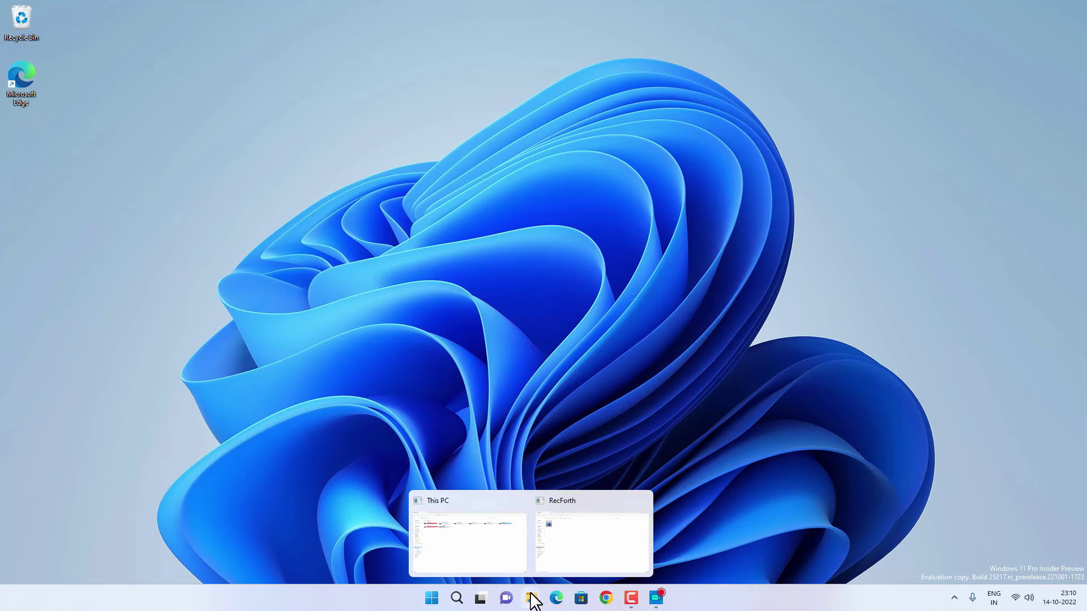
left_click(507, 555)
left_click(556, 598)
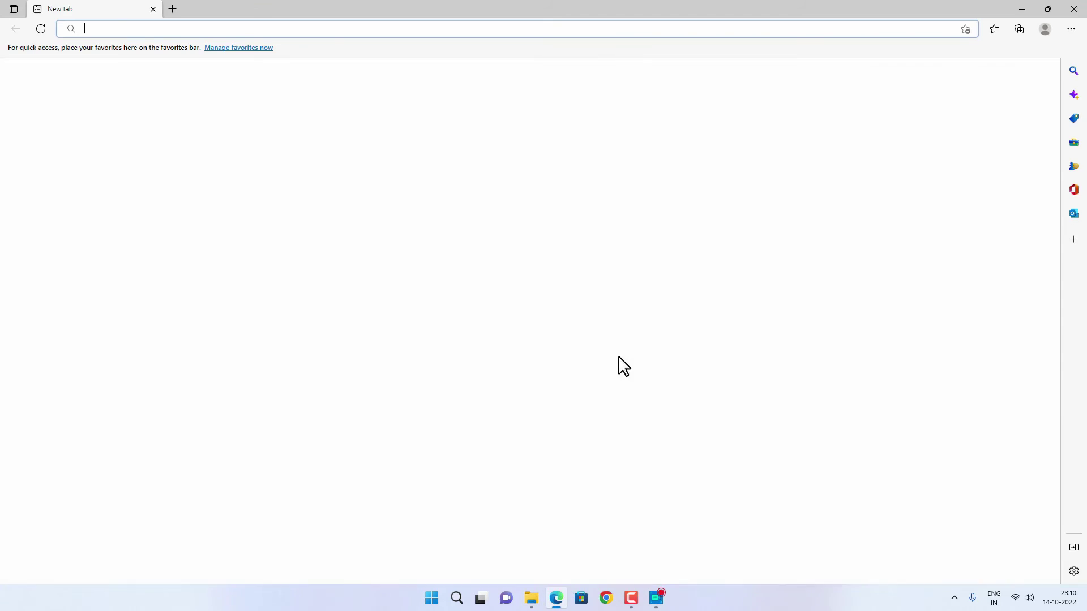
key("super+d")
left_click(656, 598)
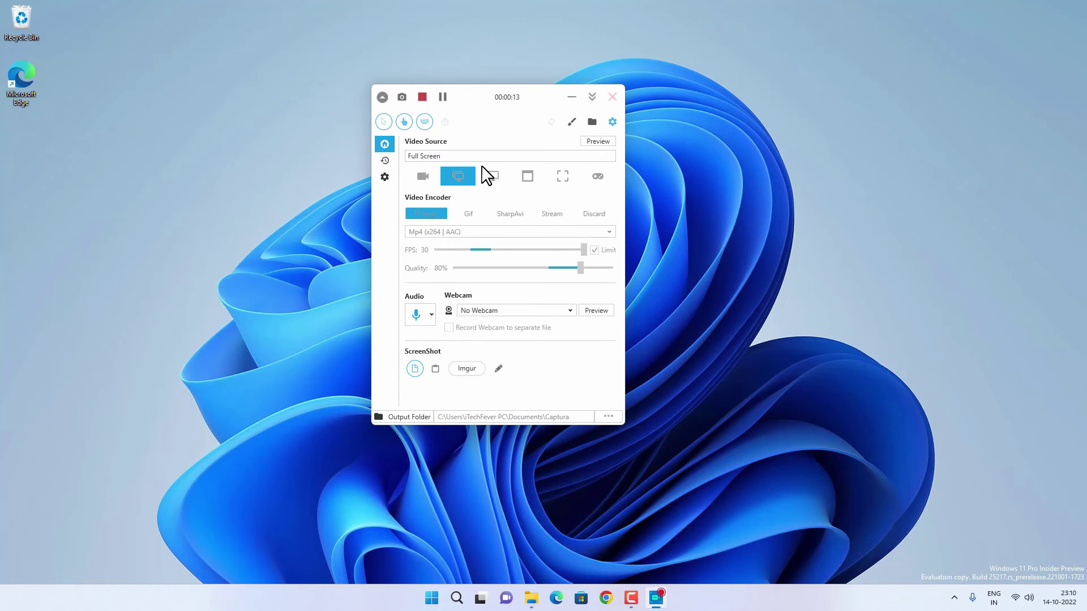
left_click(423, 98)
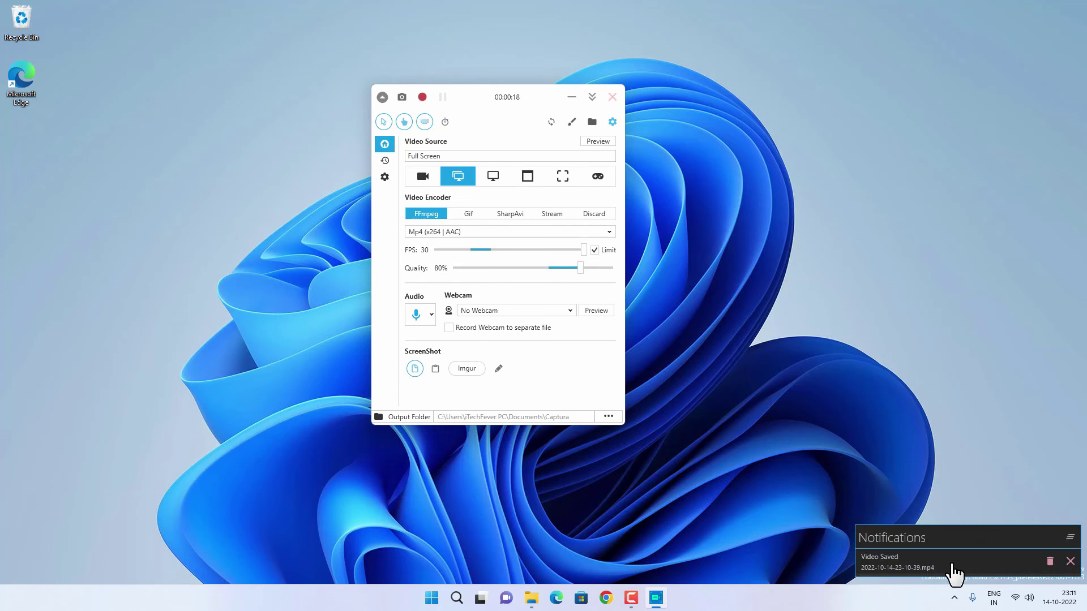
left_click(930, 565)
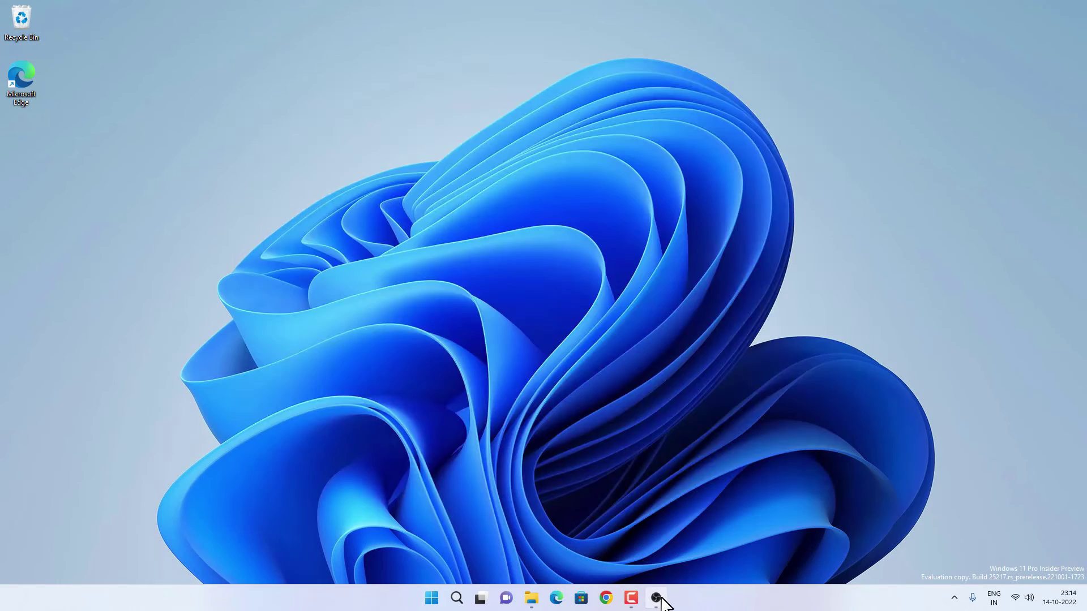
Launch OBS Studio 27.0.1 from the taskbar
left_click(657, 596)
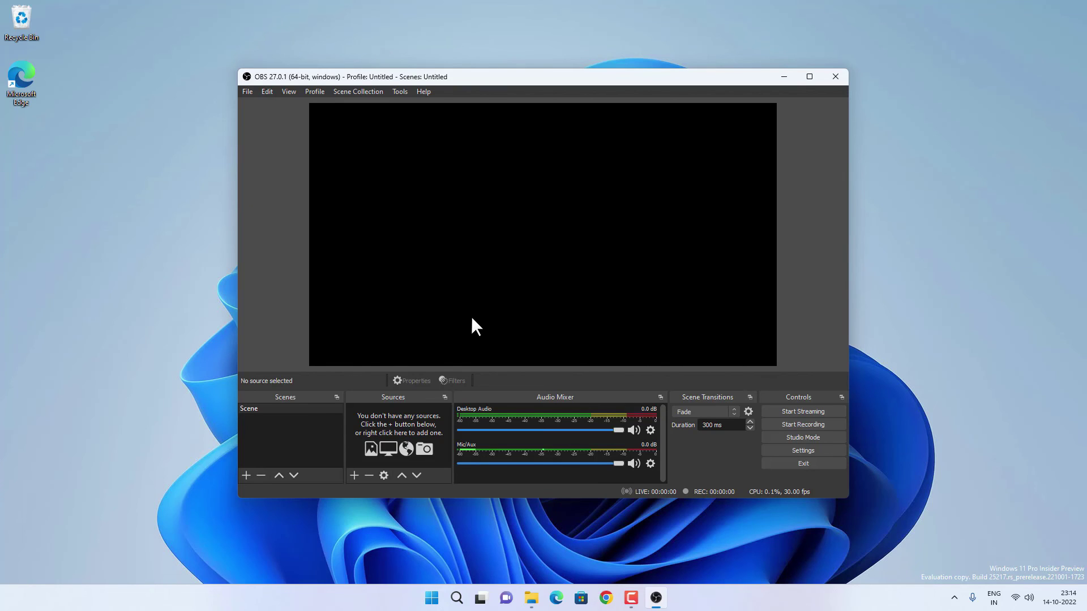
Add a Display Capture source of the primary 1920x1080 monitor and start recording
left_click(354, 476)
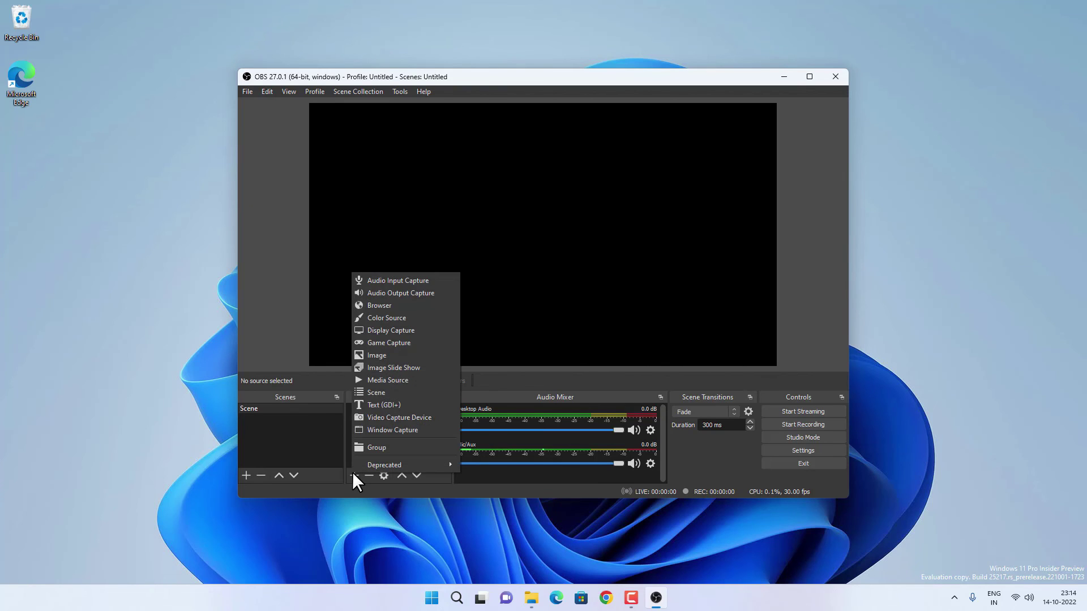
left_click(391, 331)
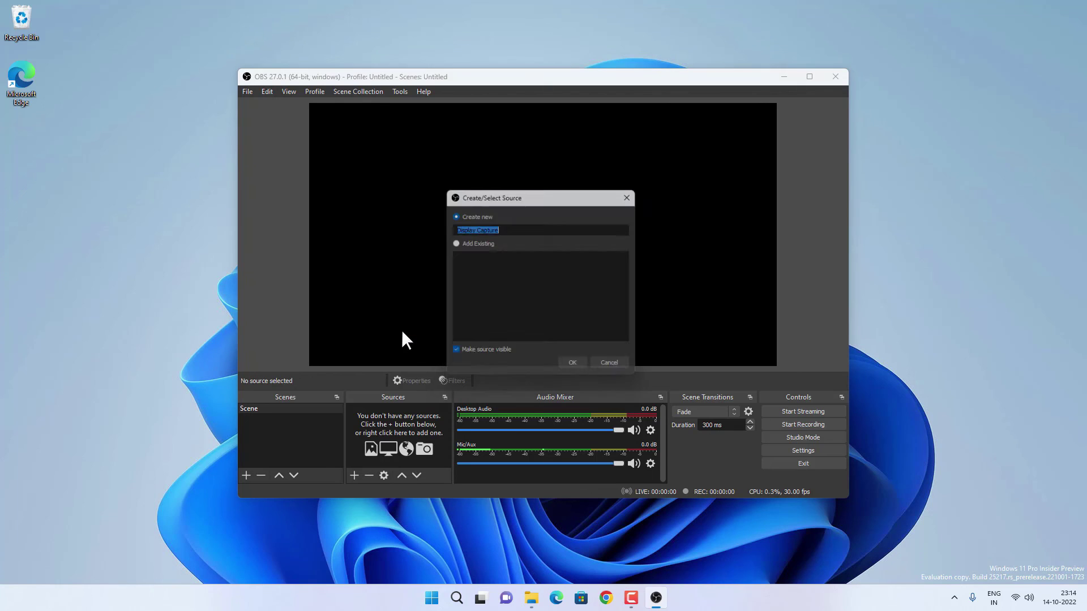
left_click(573, 369)
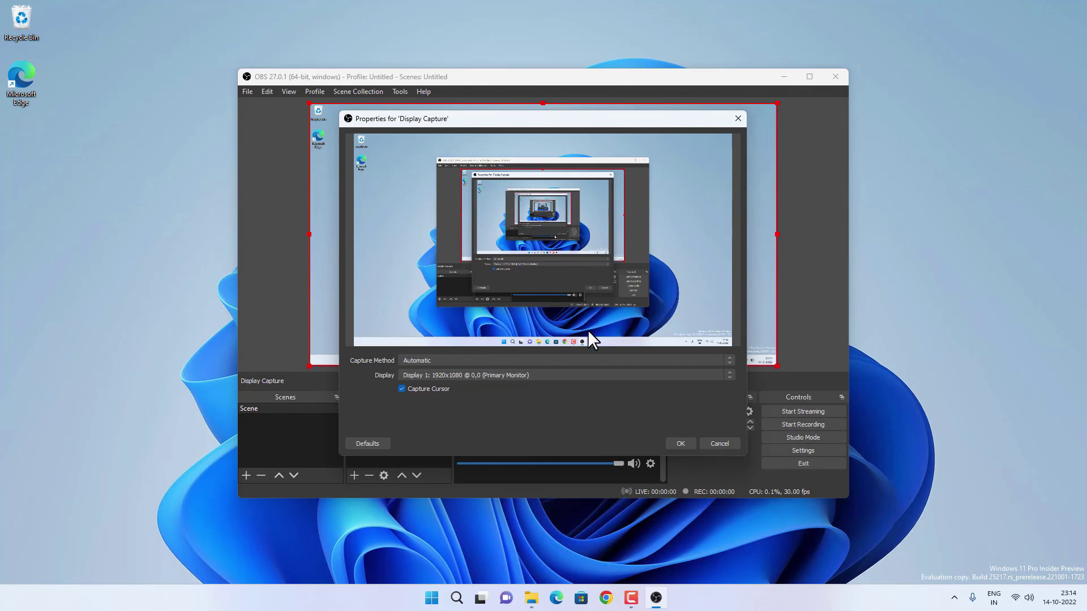
left_click(682, 444)
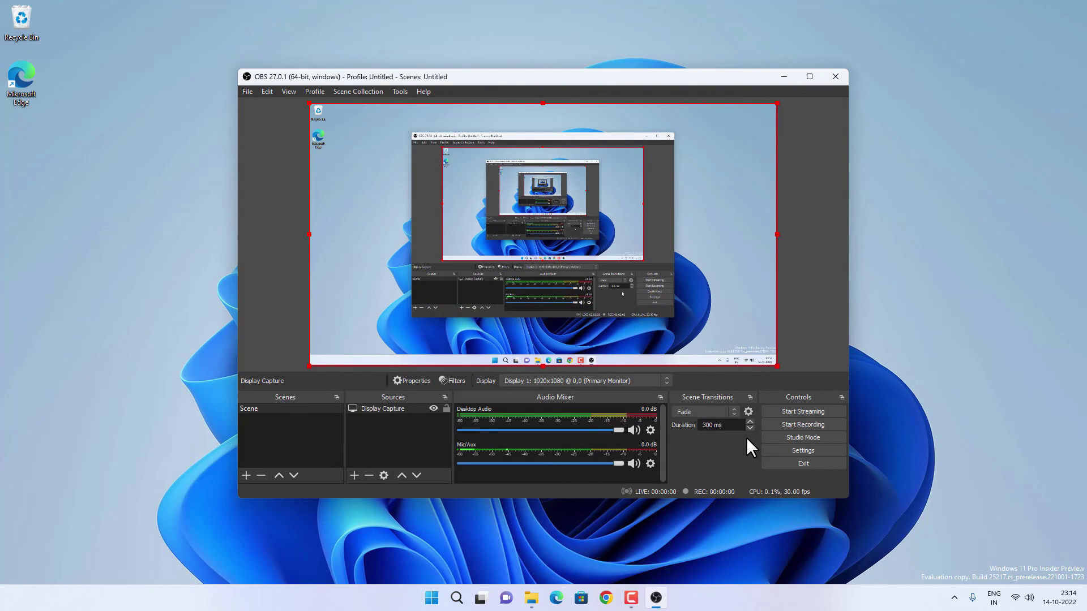
left_click(802, 419)
Exit OBS Studio from its Controls panel
left_click(797, 463)
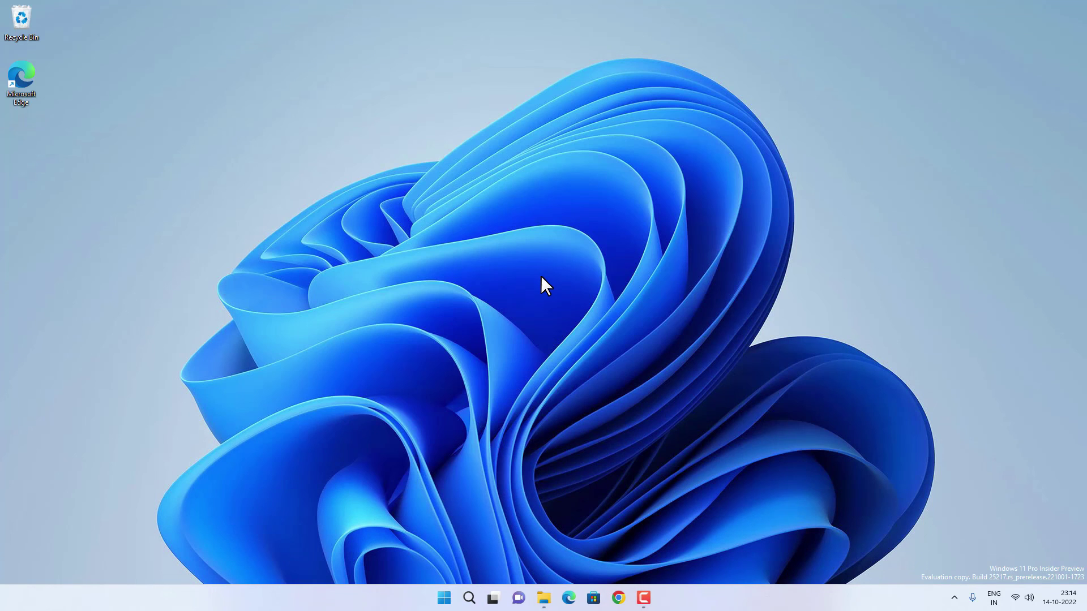